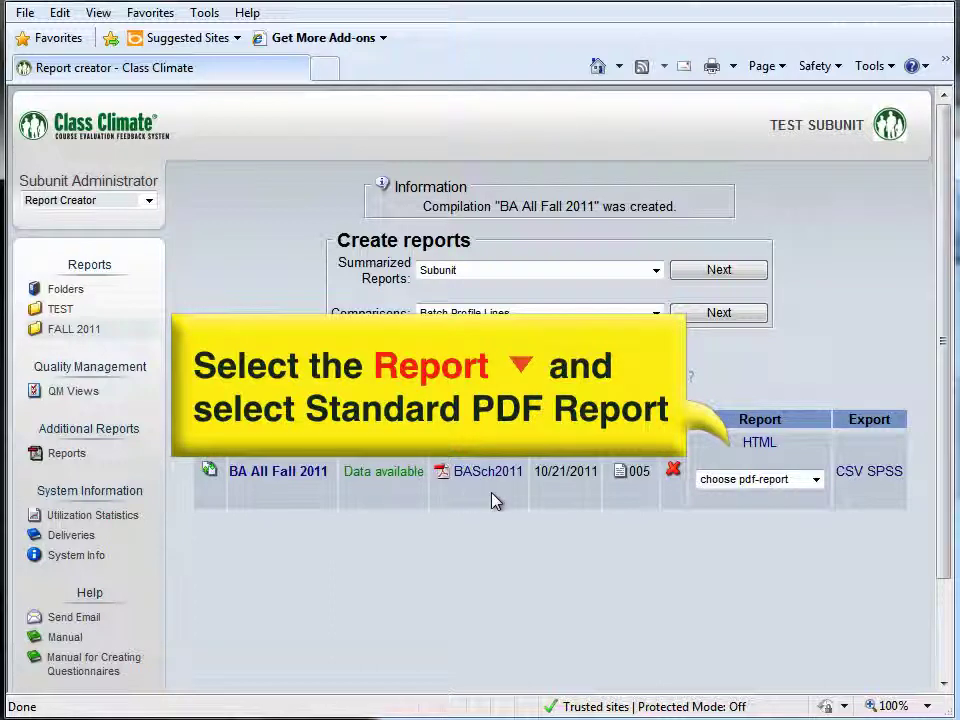
Step: Open the Standard PDF Report for BA All Fall 2011, review its indicators and profile line summary, and close it
click(814, 483)
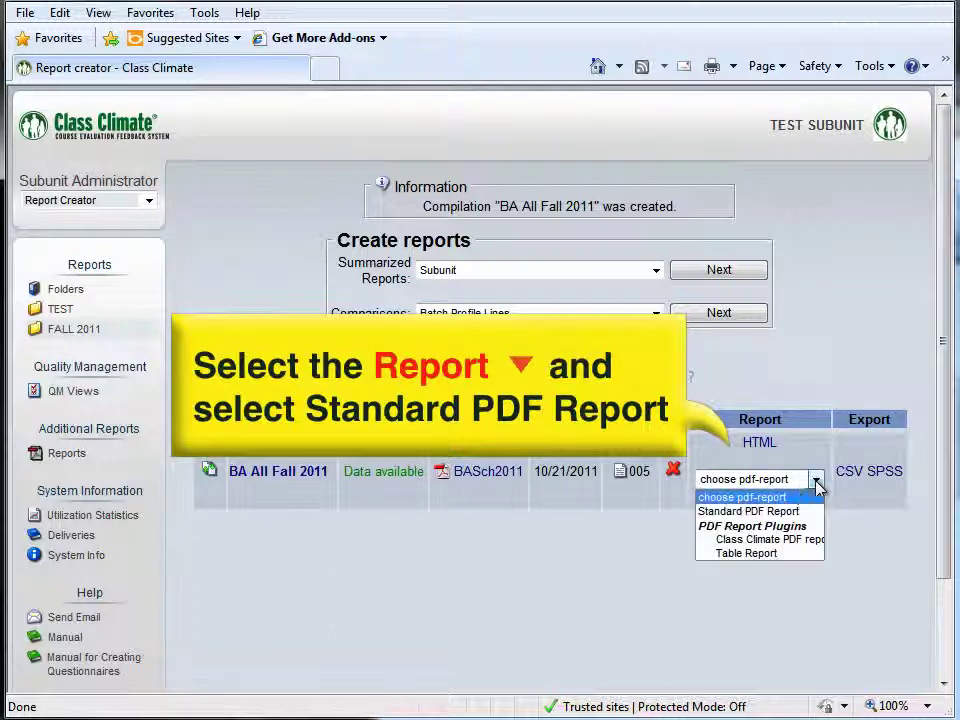
click(791, 512)
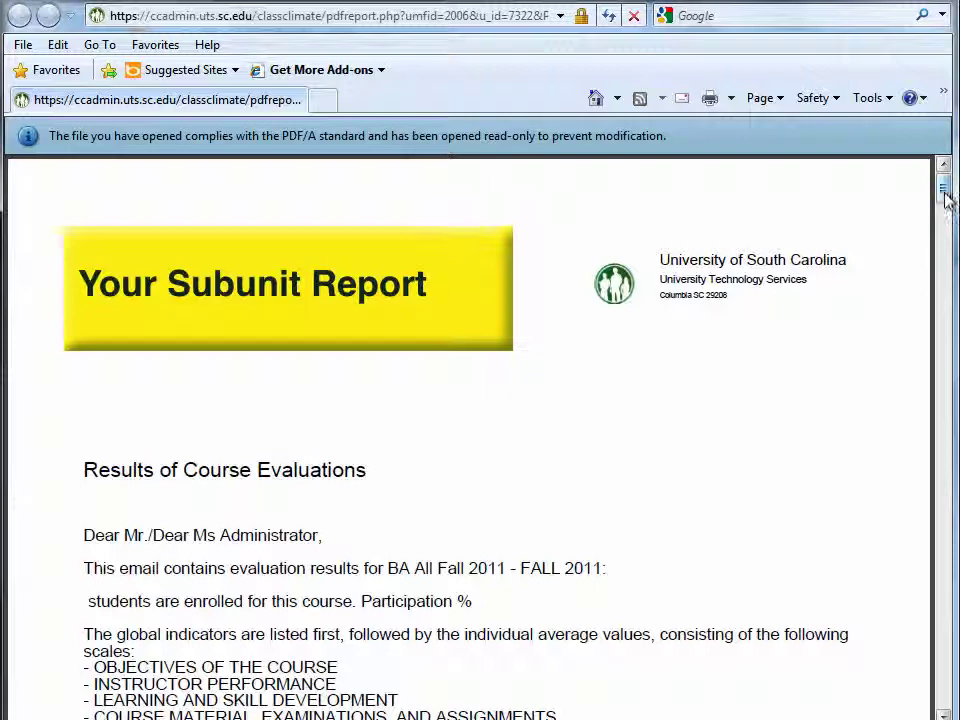
drag(945, 194, 936, 268)
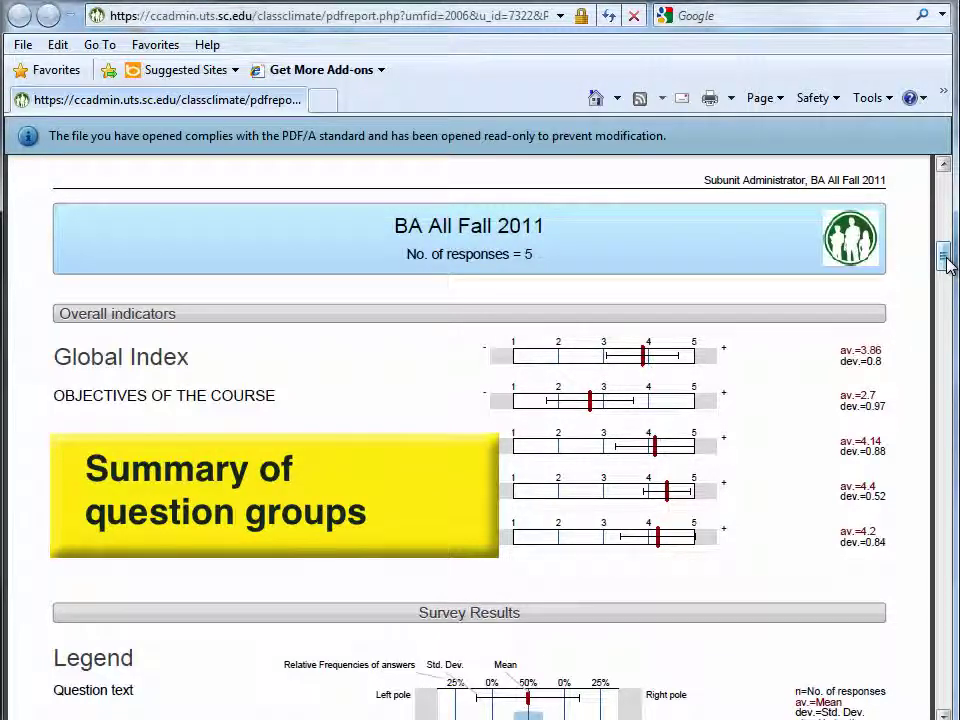
drag(948, 262, 949, 545)
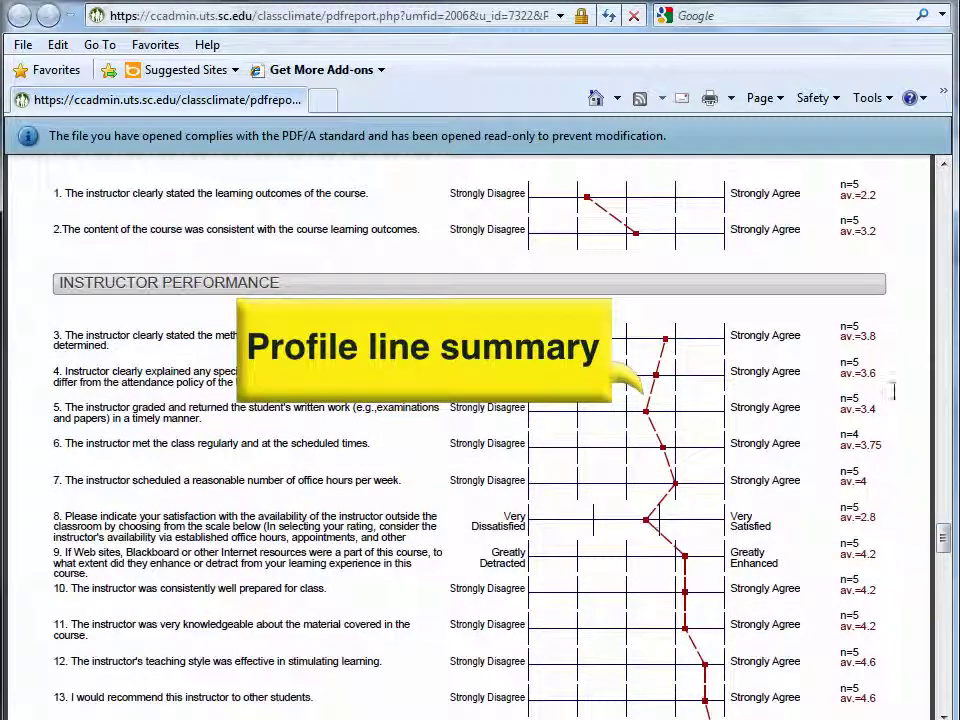
drag(949, 538, 937, 570)
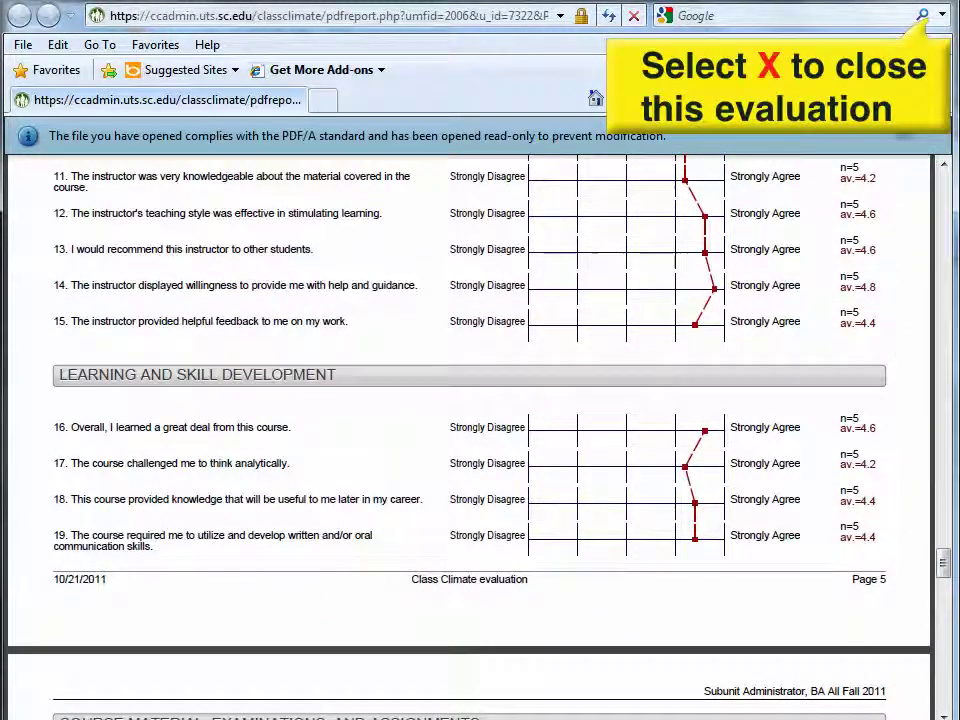
click(926, 12)
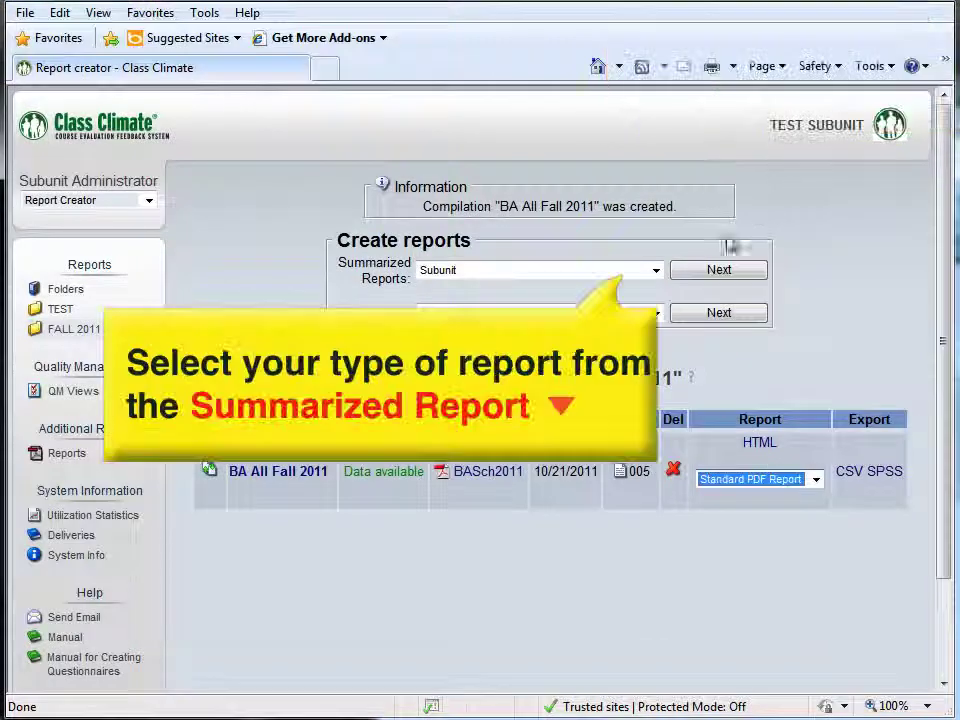
Step: Start a Program of Study summarized report and select HONORS as the program of study
click(657, 272)
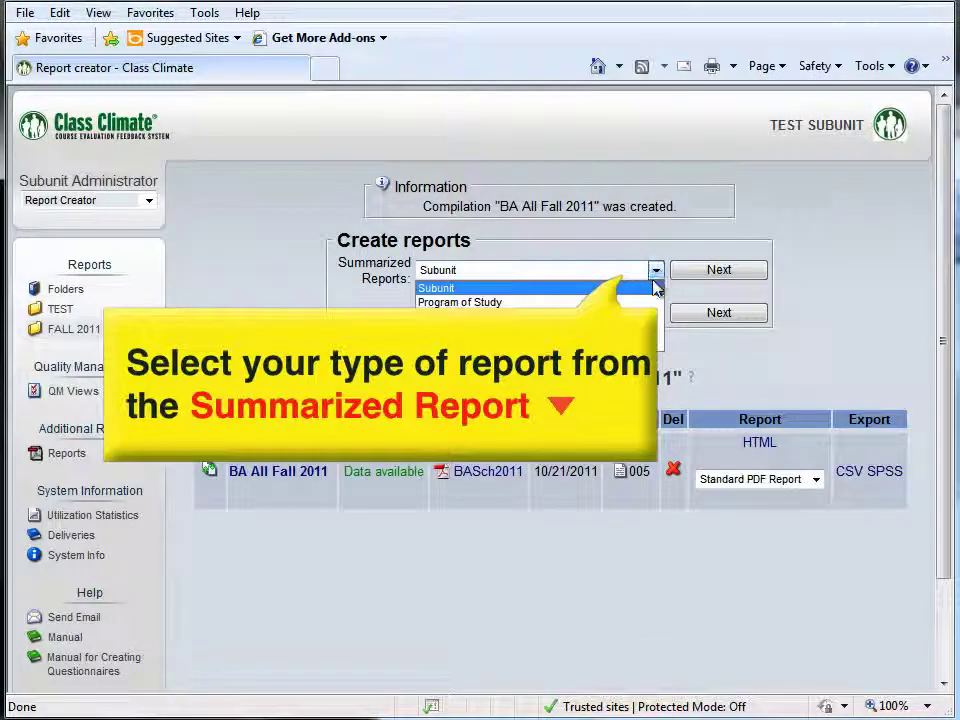
click(647, 304)
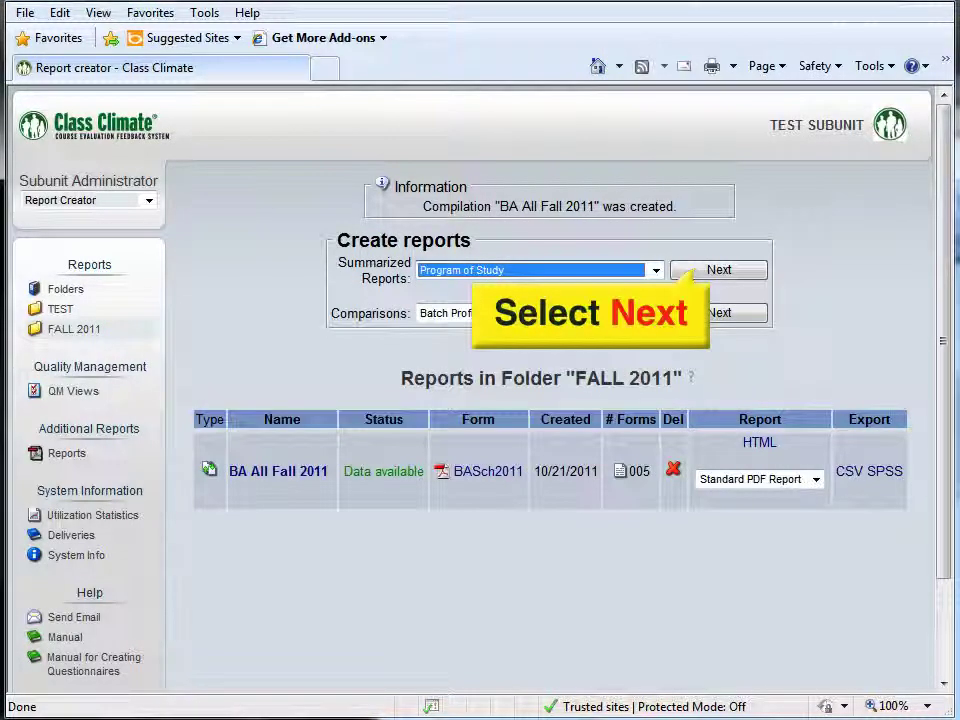
click(722, 272)
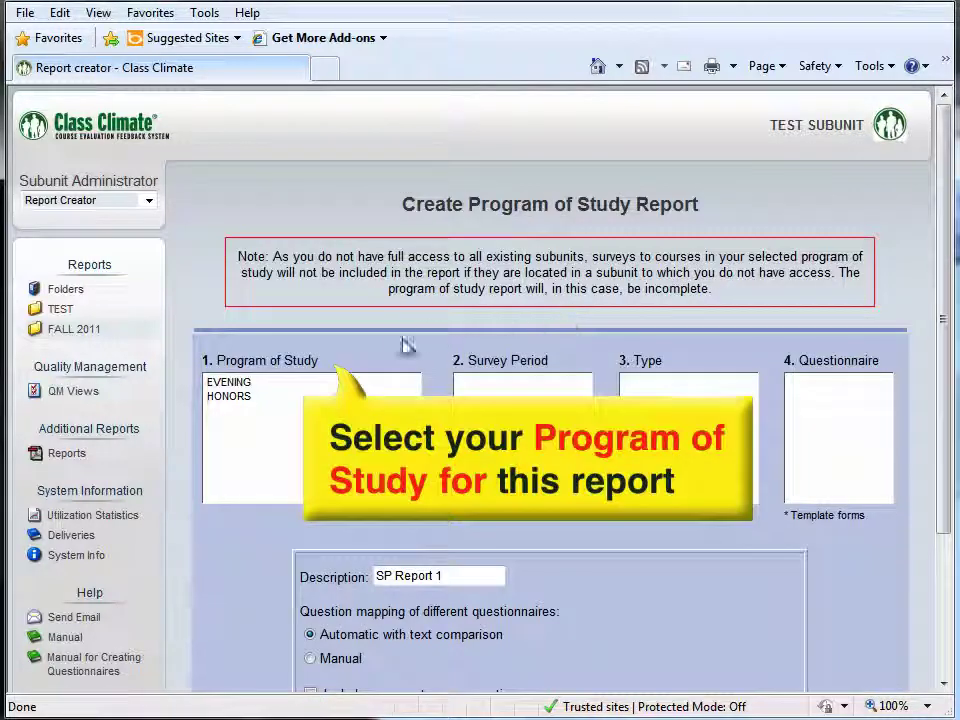
click(240, 384)
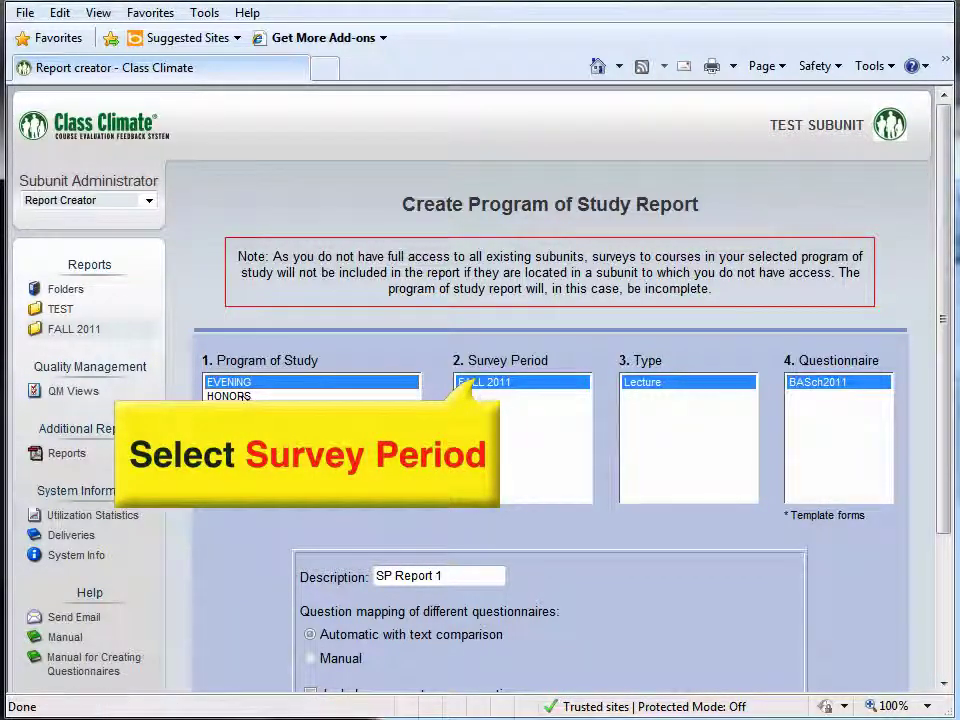
click(300, 396)
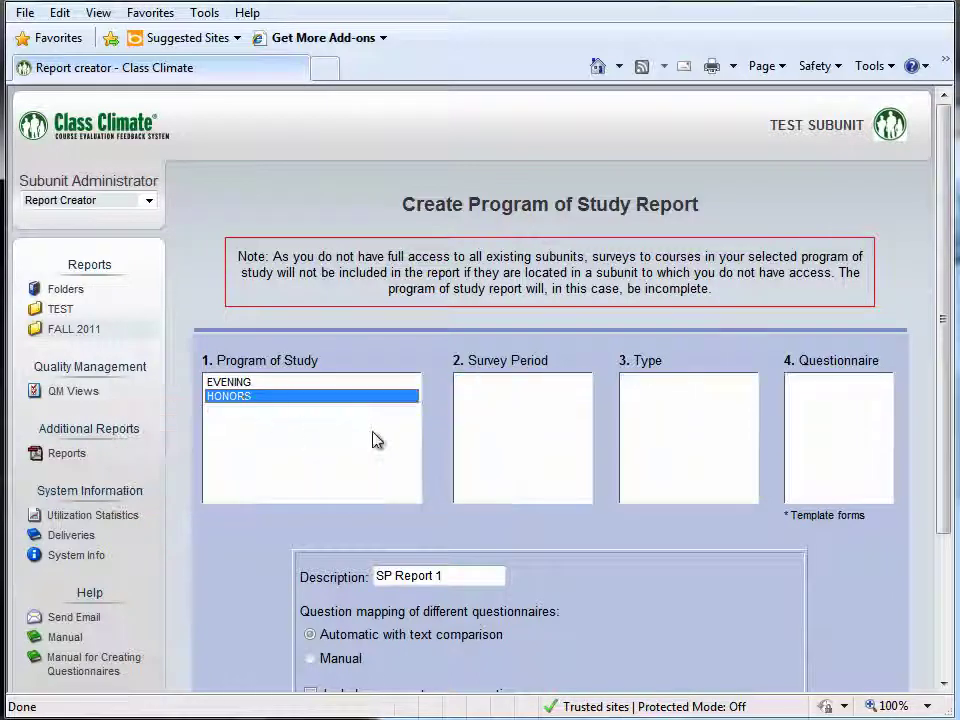
Step: Set the report description to "HONORS Only Fall 2011" and include answers to open questions
drag(459, 576, 378, 578)
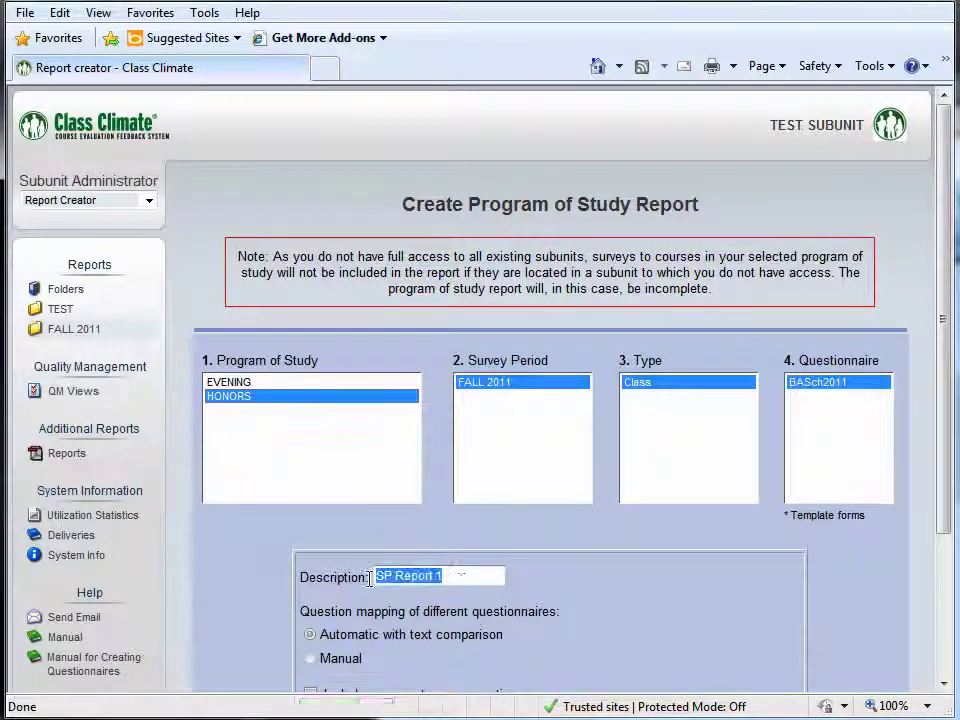
text(HONORS)
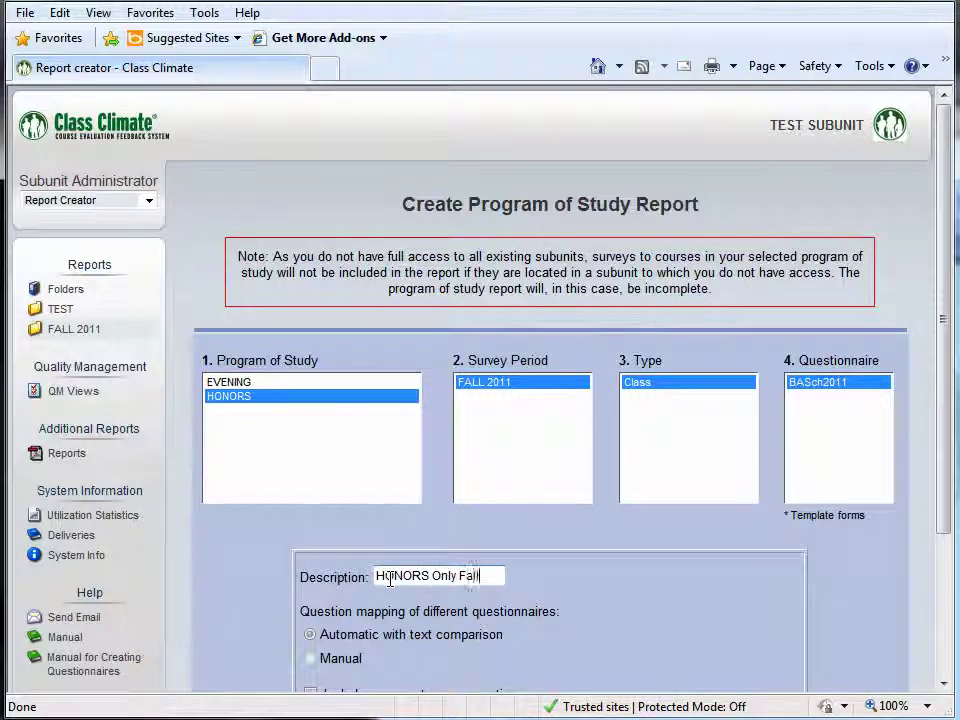
text(Only Fall 2011)
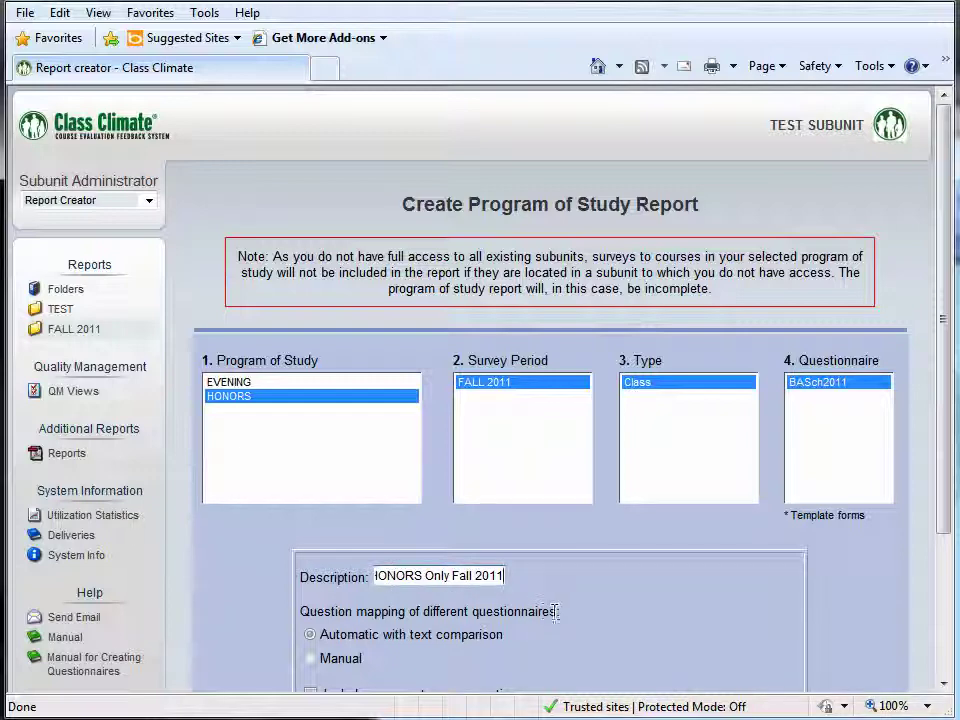
scroll(555, 612, down, 3)
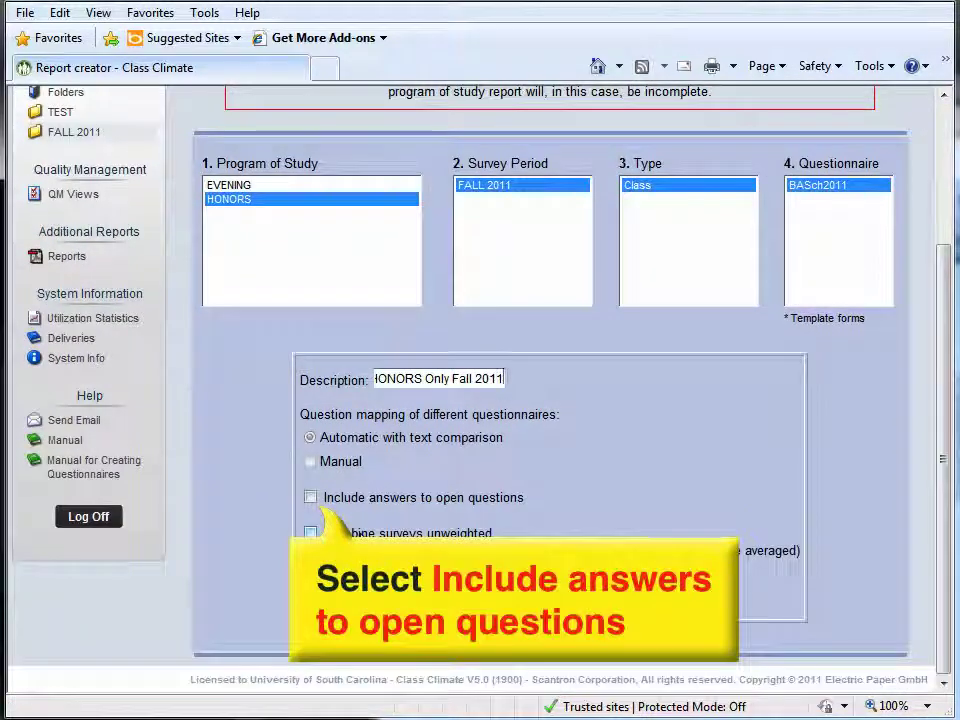
click(311, 497)
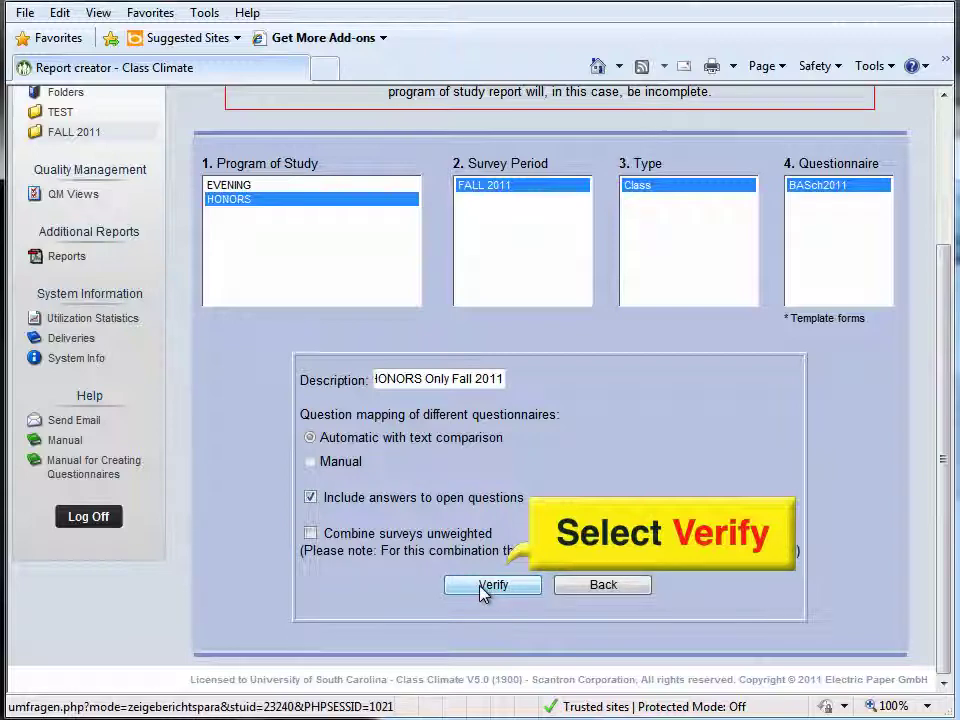
Step: Verify the HONORS program of study selections and create the report
click(482, 590)
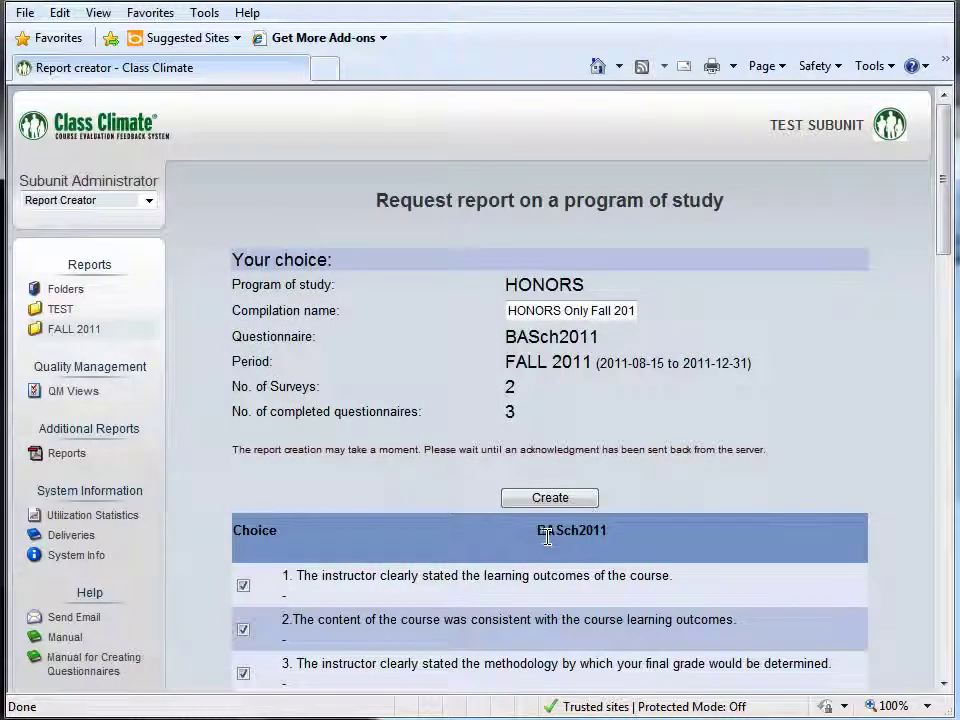
click(565, 499)
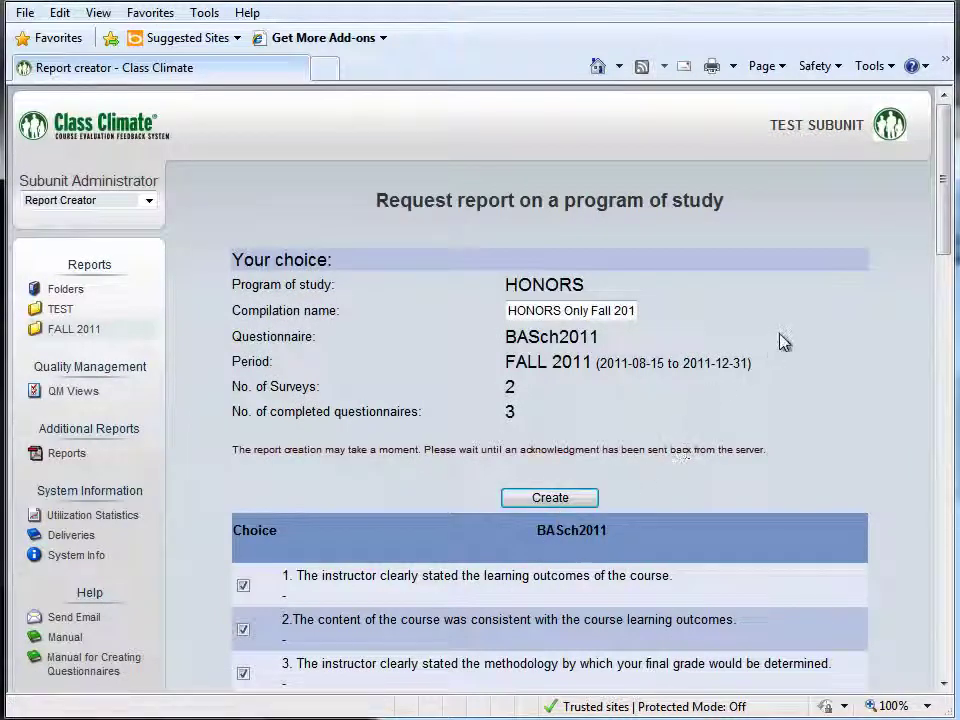
click(562, 502)
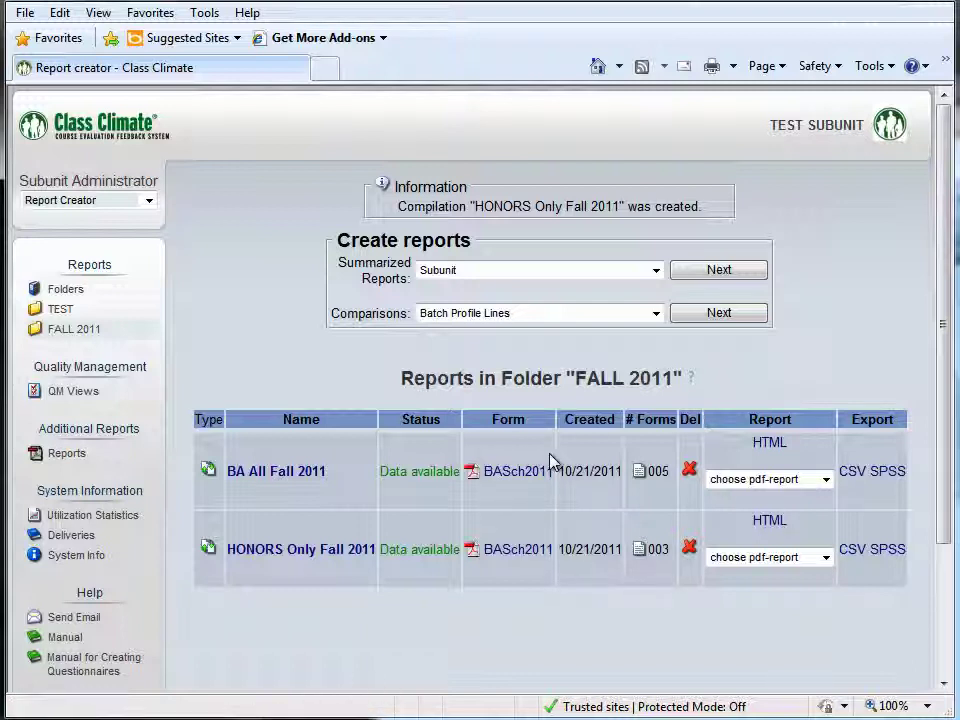
Step: Start an Any Compilation summarized report covering both the Lecture and Class course types
click(658, 274)
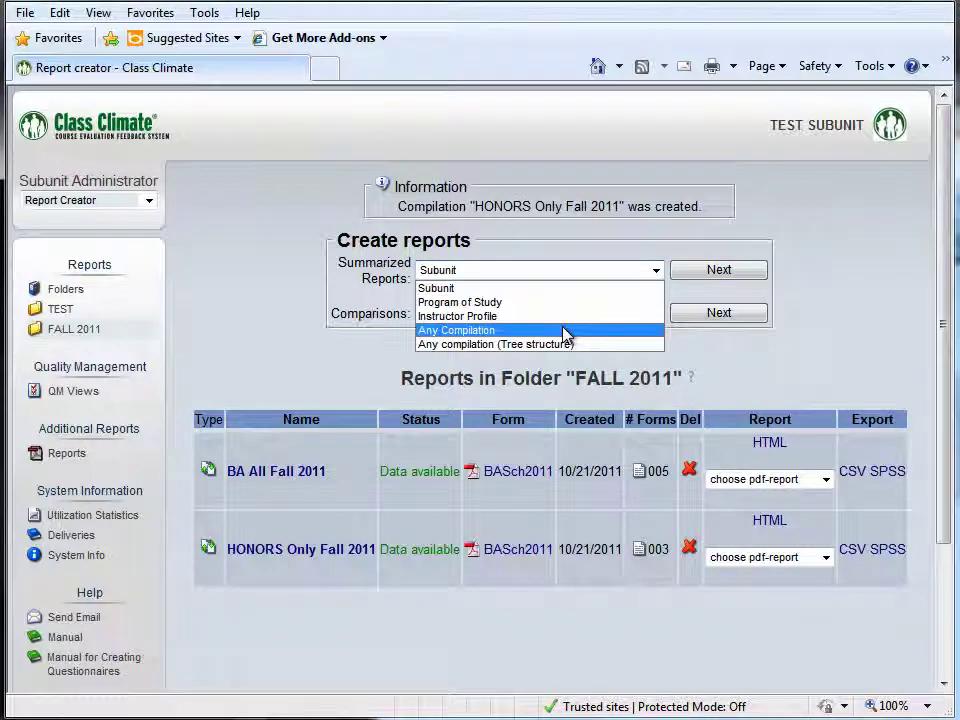
click(565, 331)
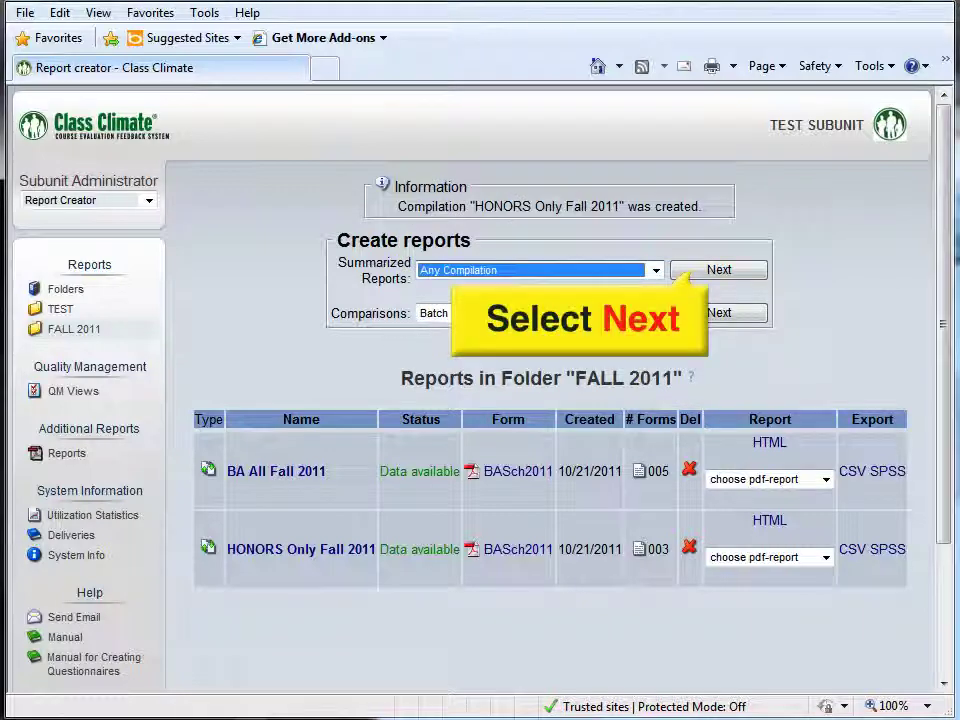
click(716, 270)
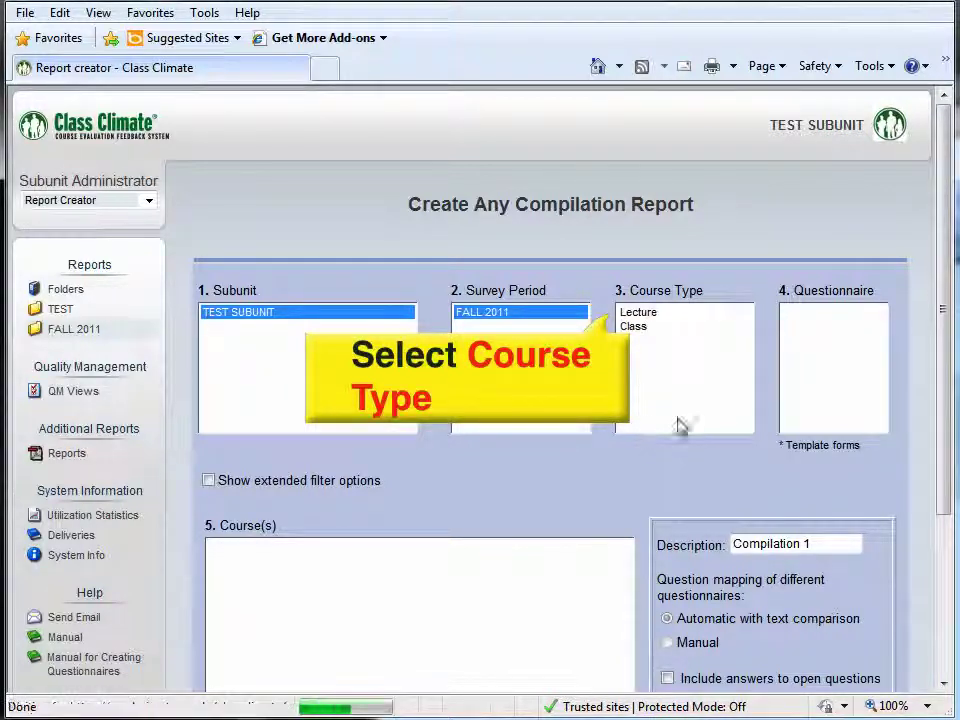
click(648, 313)
shift+click(656, 326)
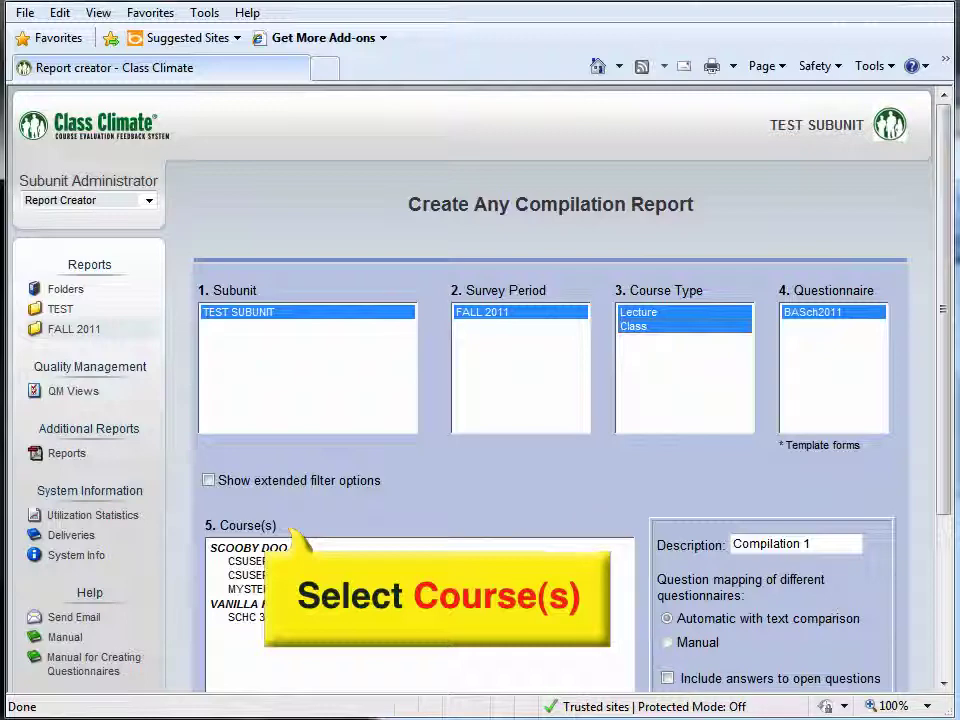
Step: Select courses SCHC 366M501 and CSUSER1 101 (TEST 101 001) and describe the compilation as "Scooby vs. French"
click(290, 617)
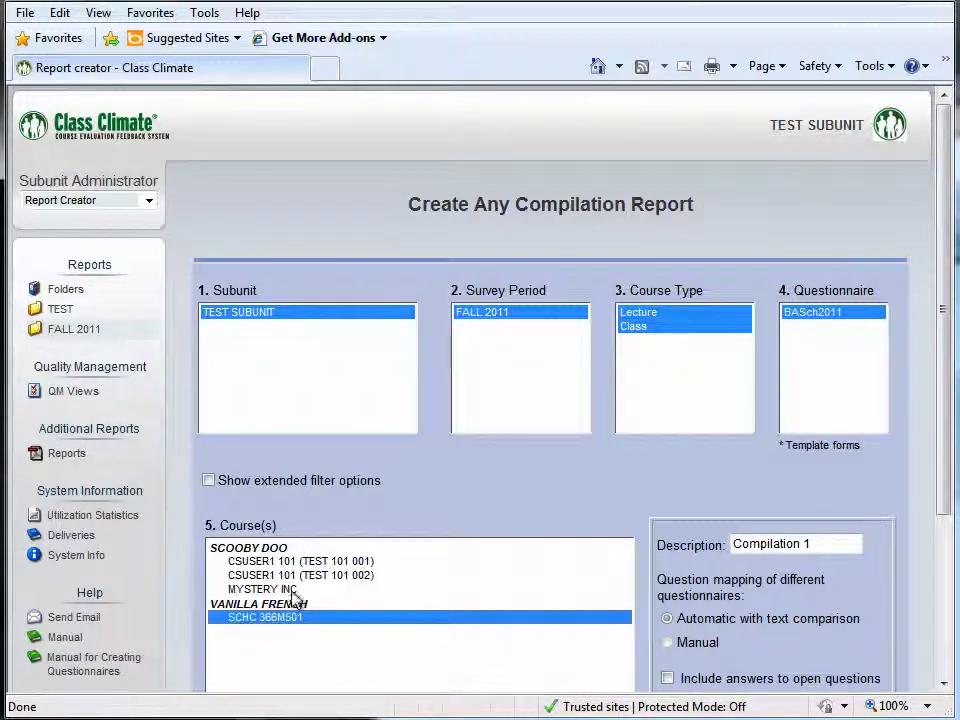
ctrl+click(266, 562)
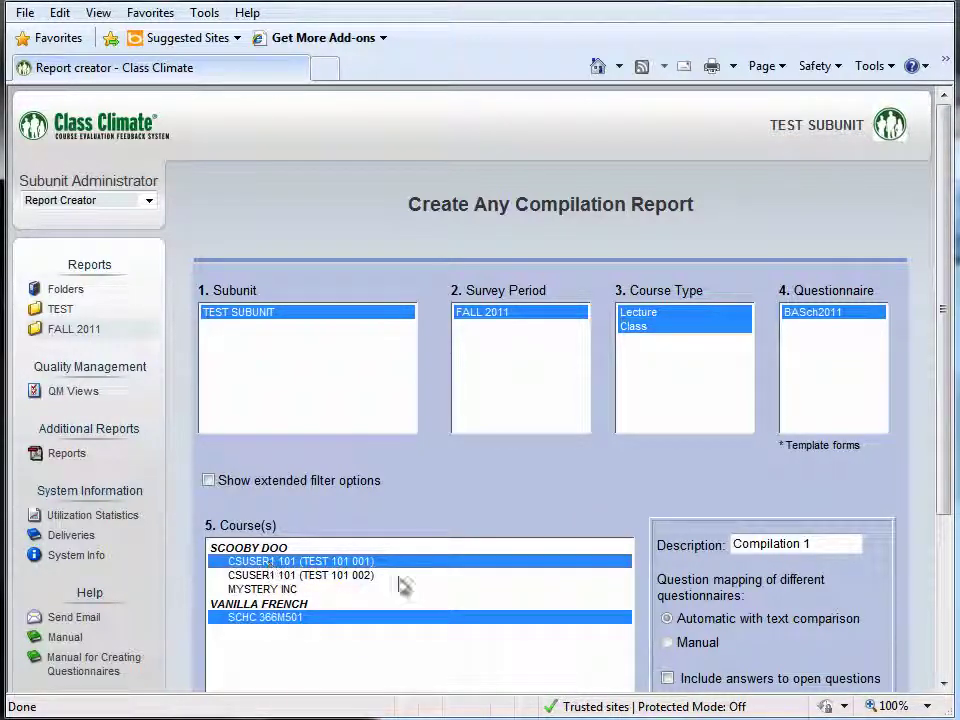
drag(822, 544, 731, 545)
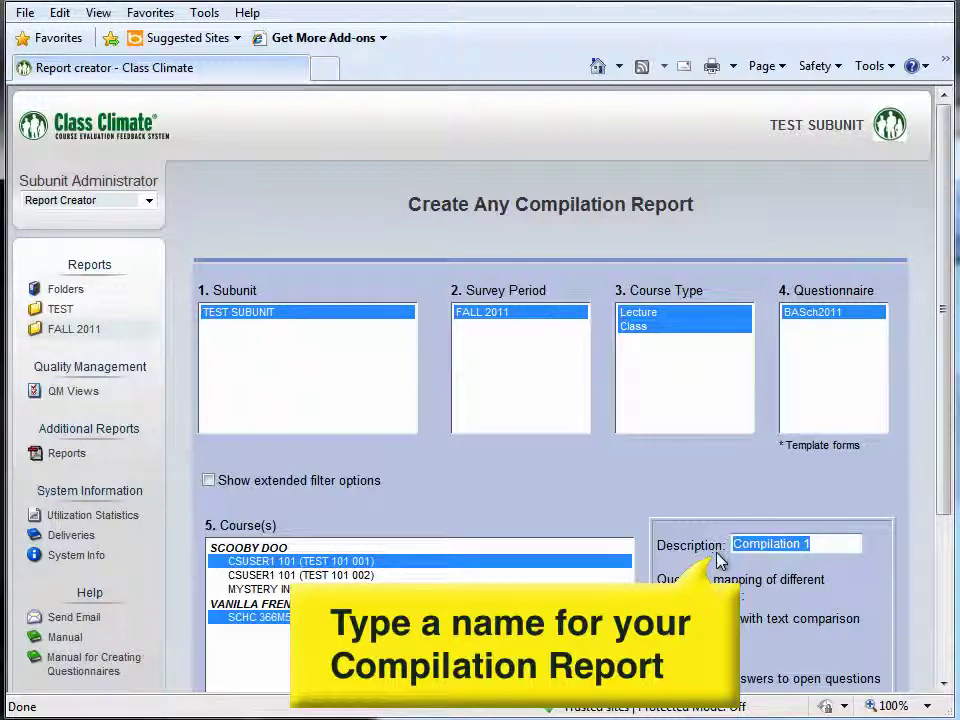
text(Scooby v)
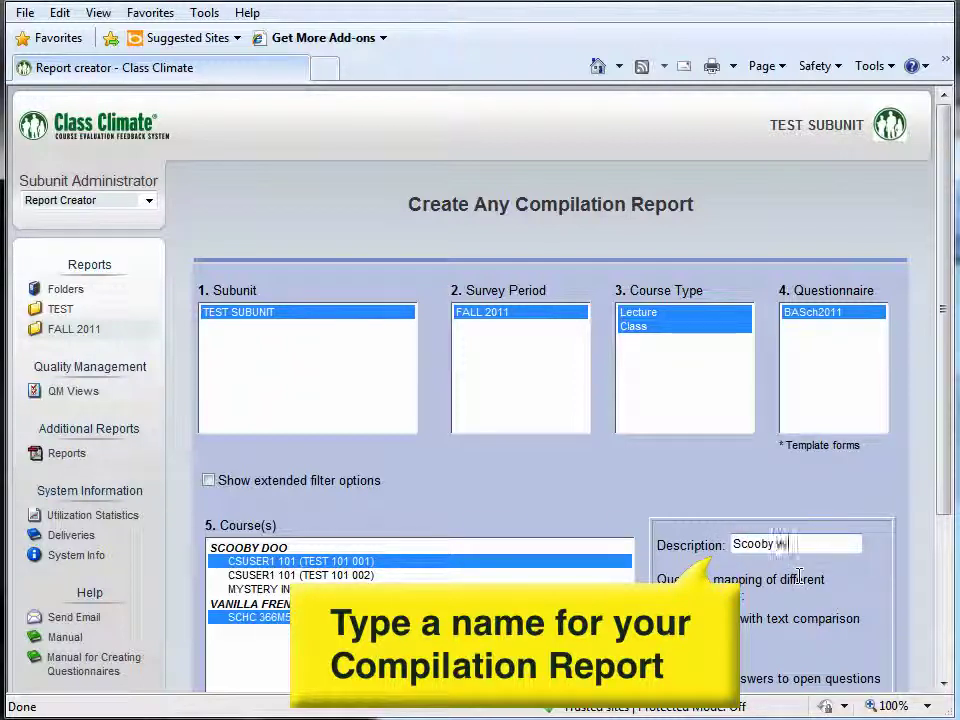
text(s. French)
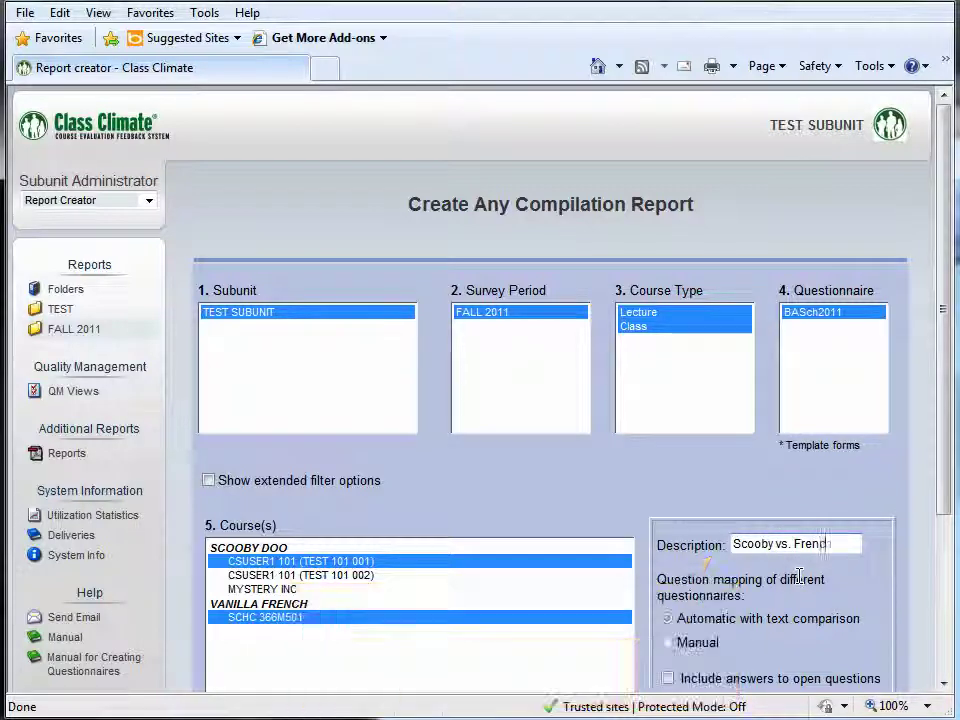
Step: Verify the two-course compilation settings and create the report
scroll(799, 577, down, 3)
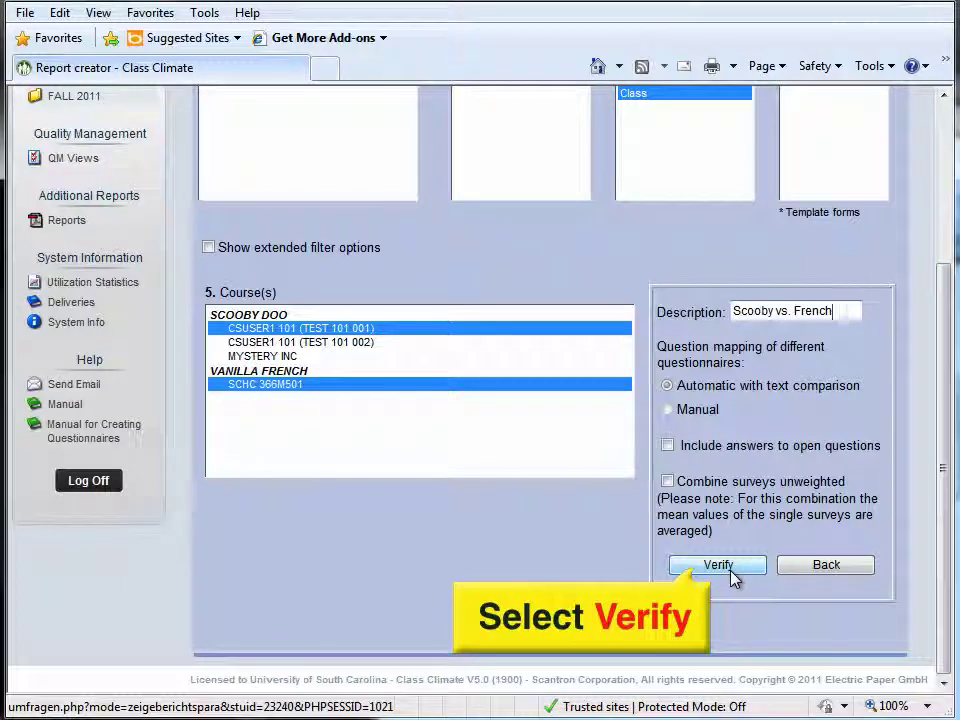
click(731, 573)
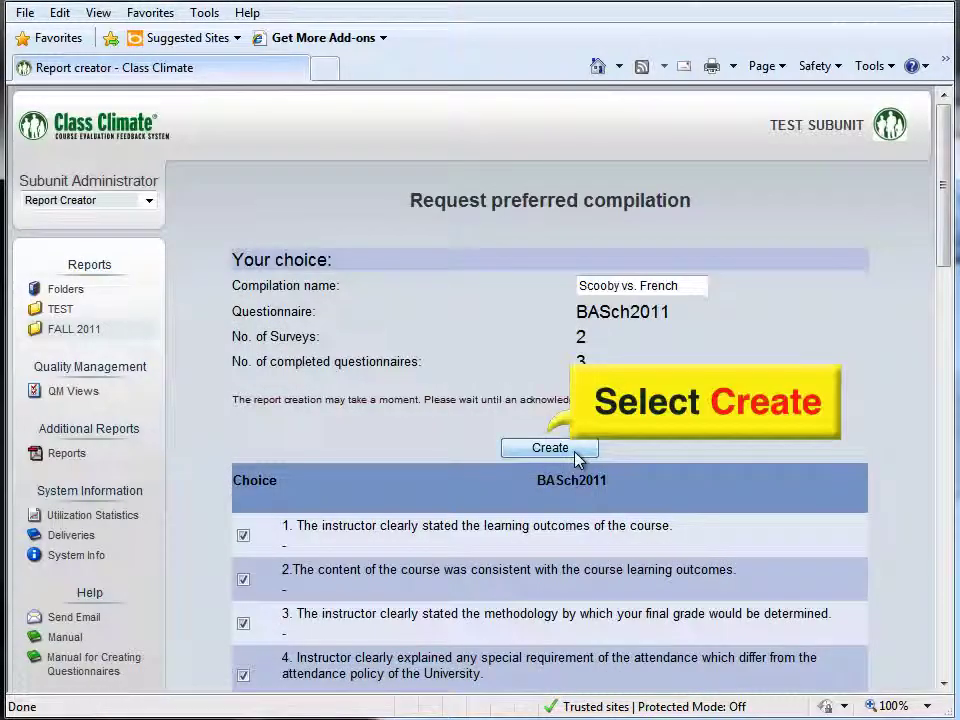
click(576, 456)
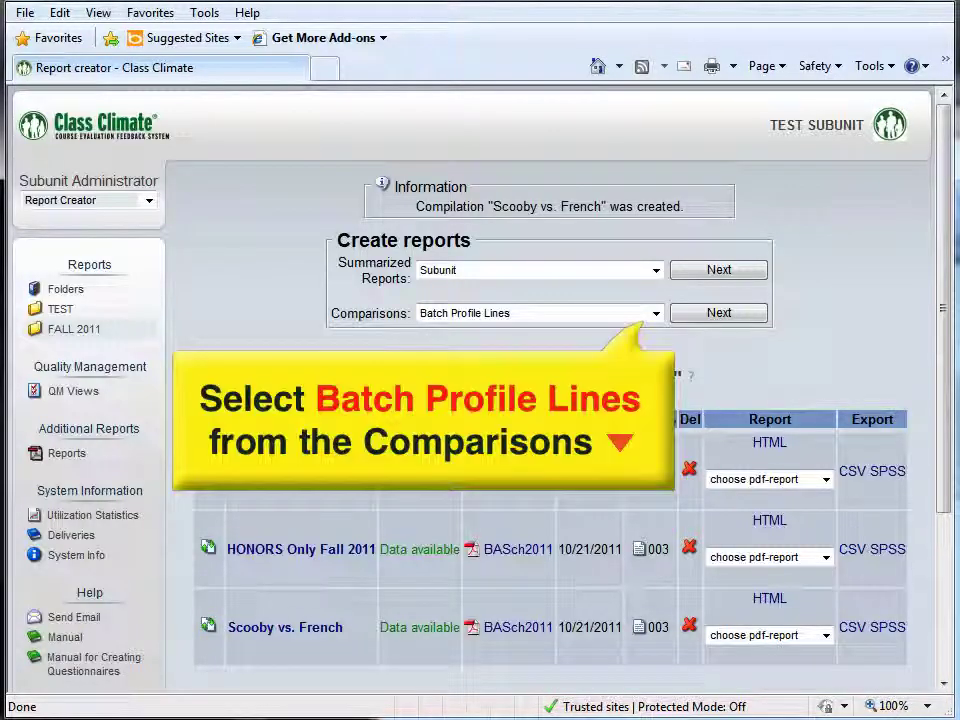
Step: Start a Batch Profile Lines comparison with types Lecture and Class and the BASch2011 questionnaire
click(657, 314)
click(657, 316)
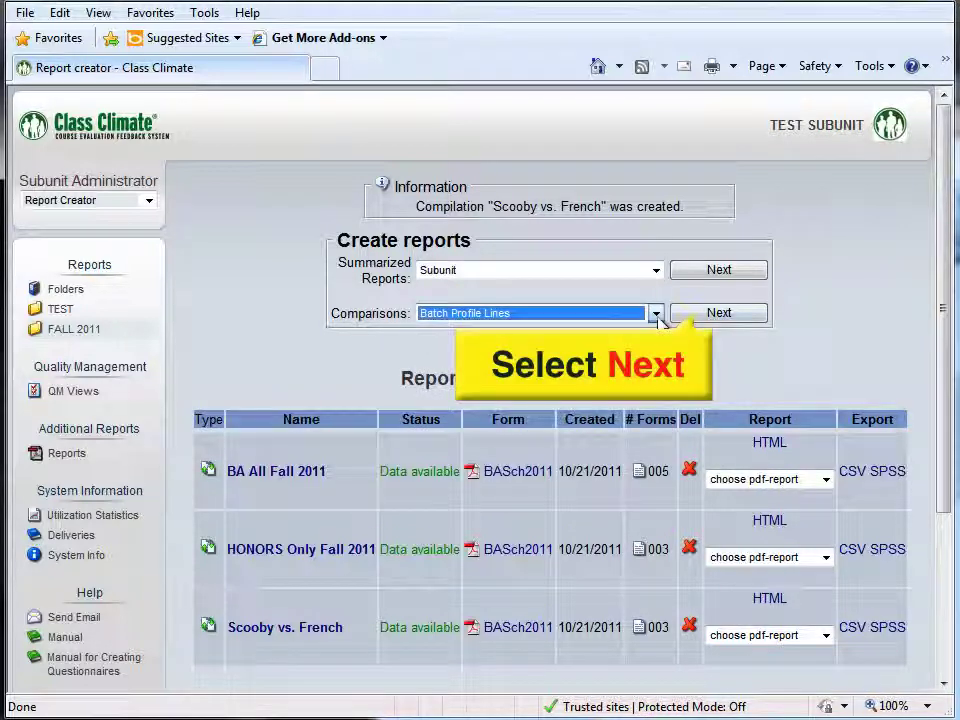
click(718, 314)
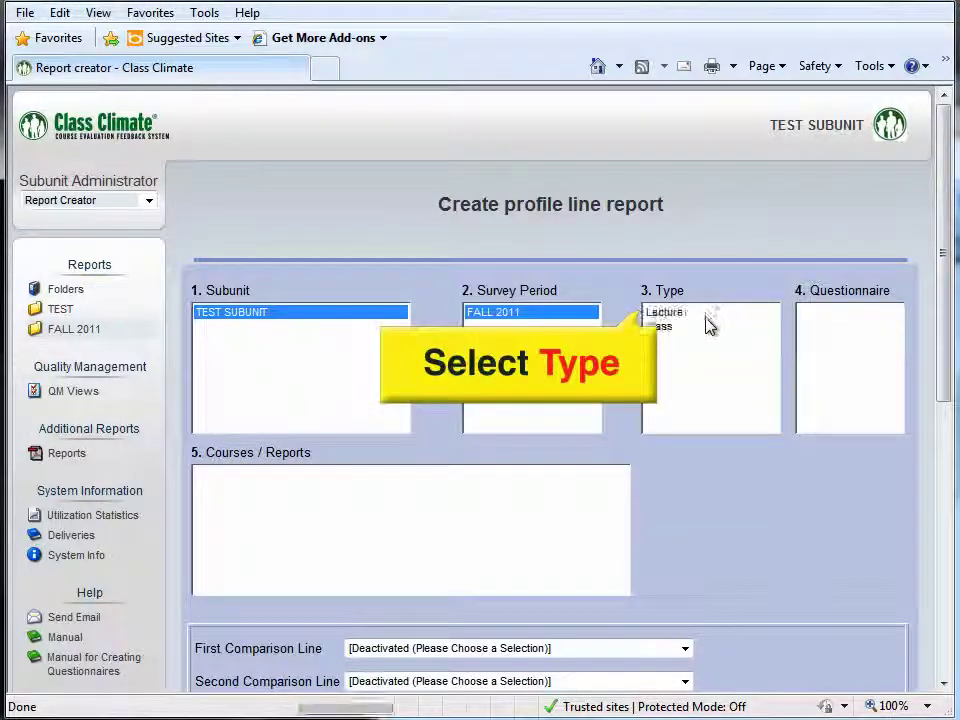
drag(680, 313, 676, 333)
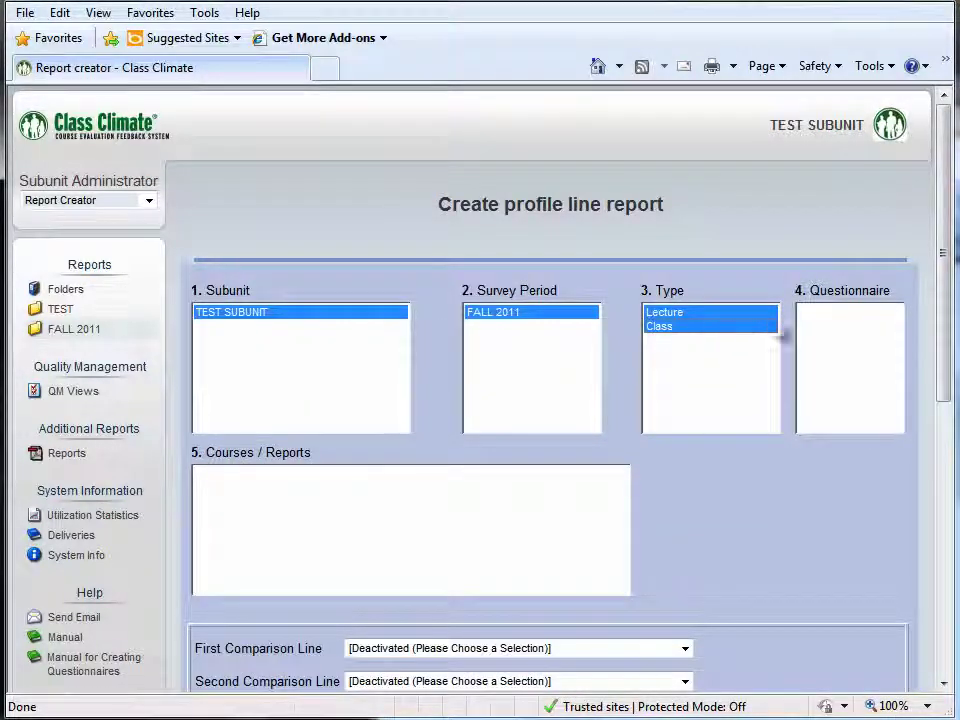
click(818, 322)
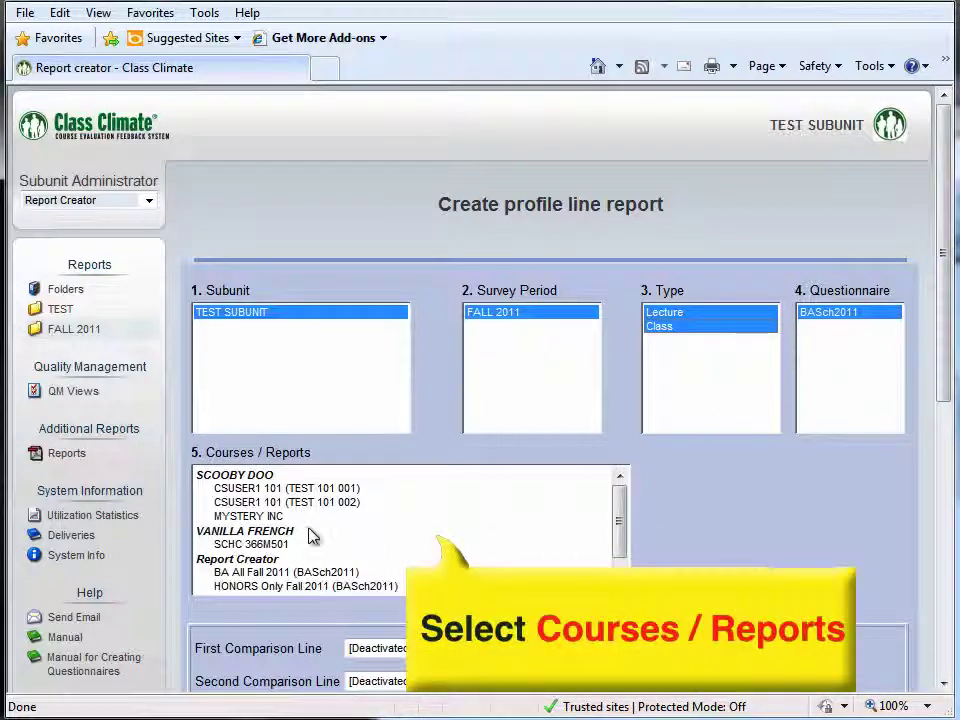
Step: Select the four individual courses and set BA All Fall 2011 and HONORS Only Fall 2011 as the first and second comparison lines
drag(290, 494, 285, 546)
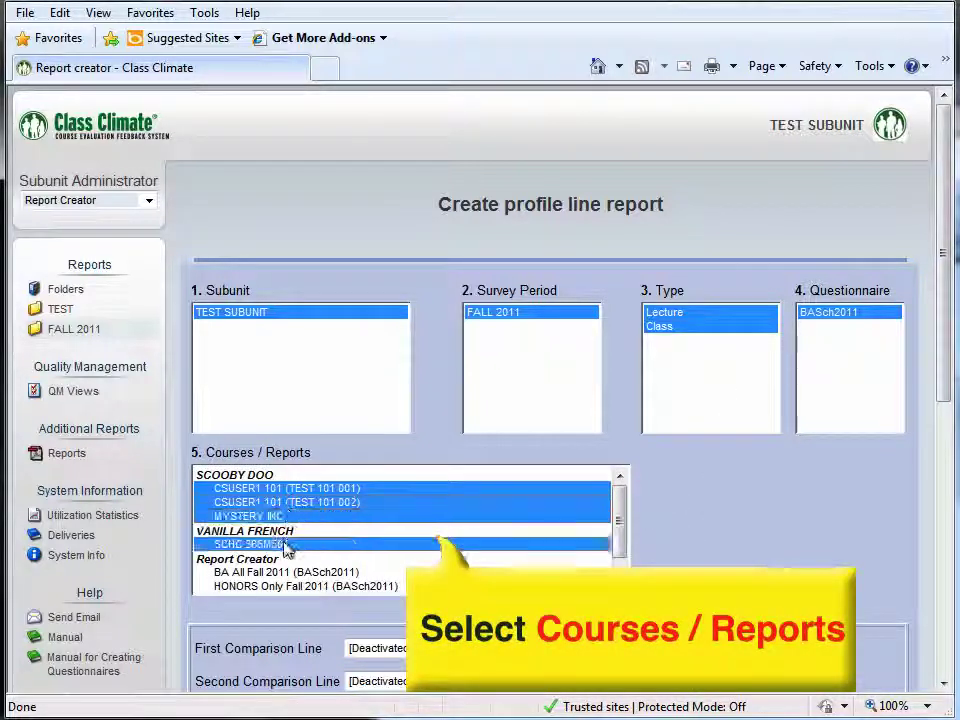
scroll(619, 551, down, 2)
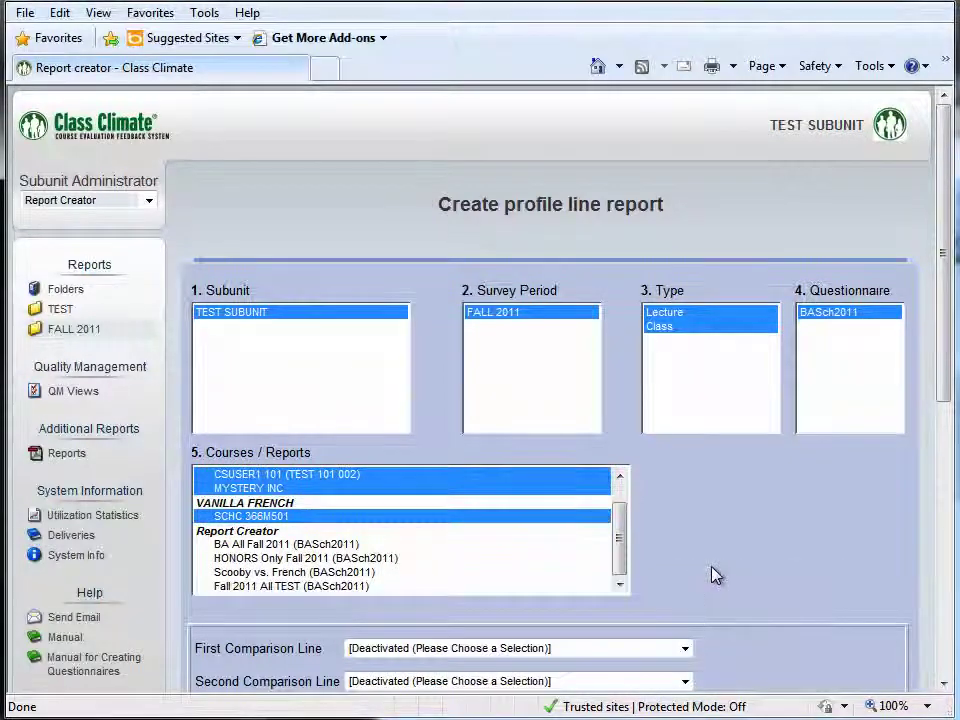
scroll(713, 574, down, 5)
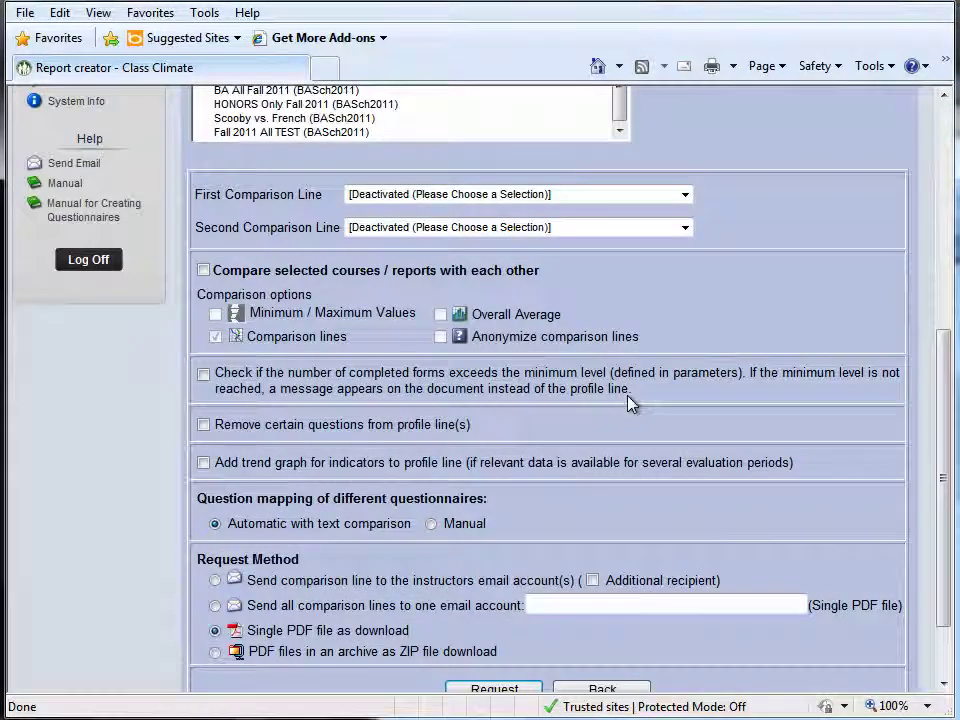
click(686, 196)
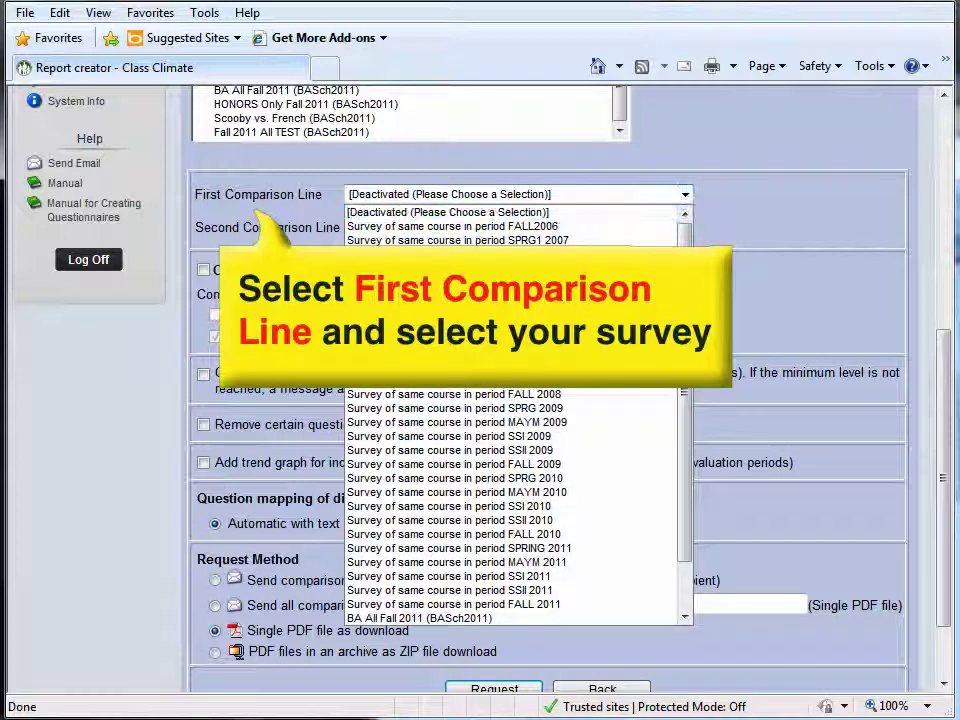
click(627, 619)
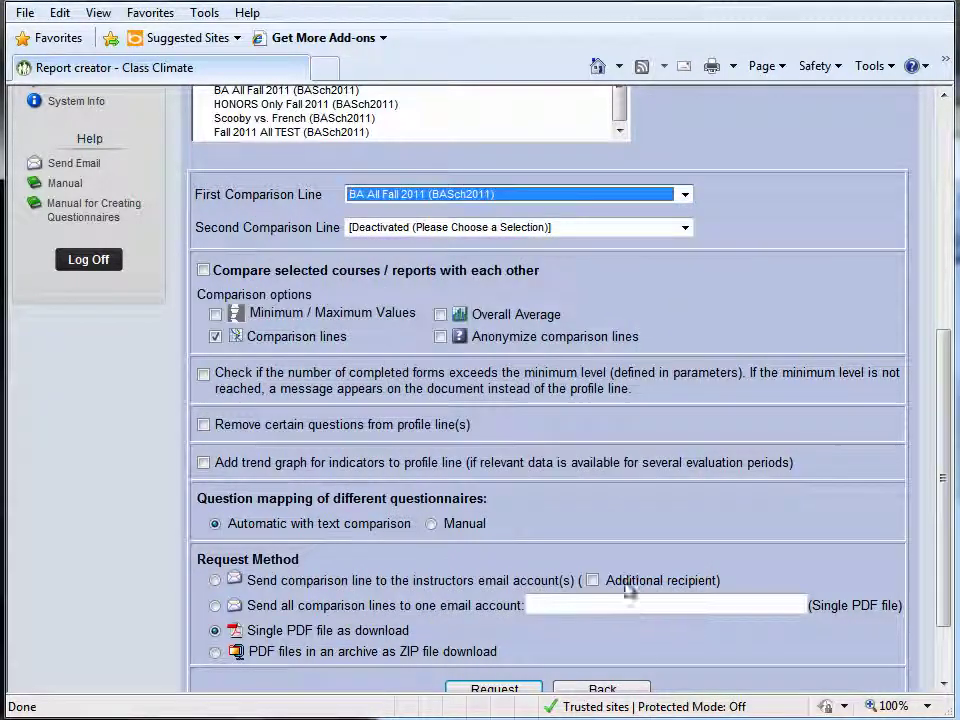
click(685, 229)
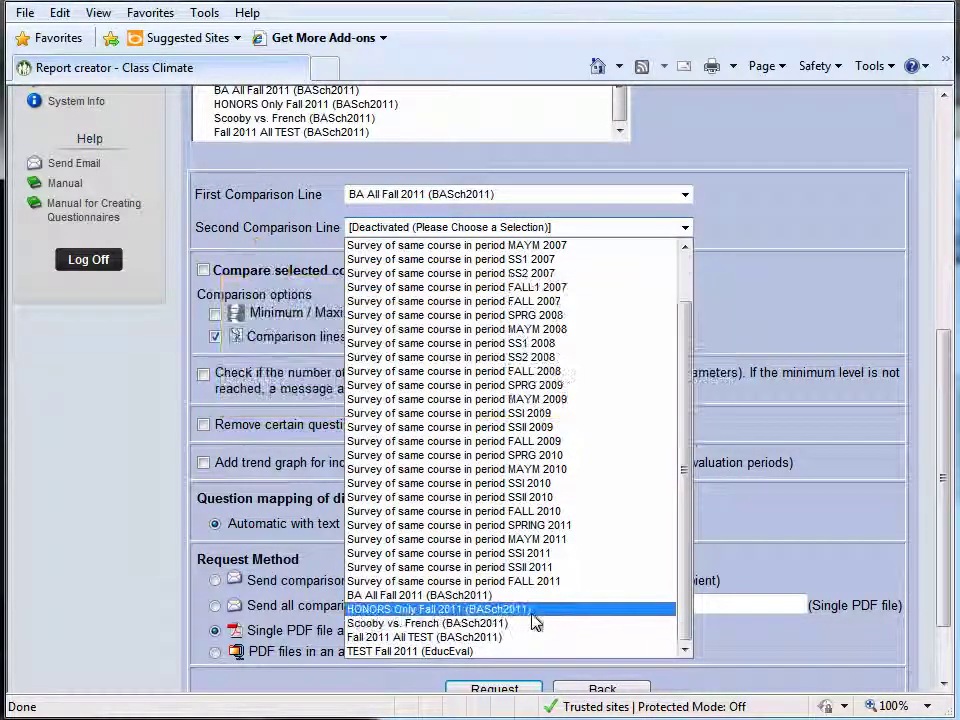
click(531, 611)
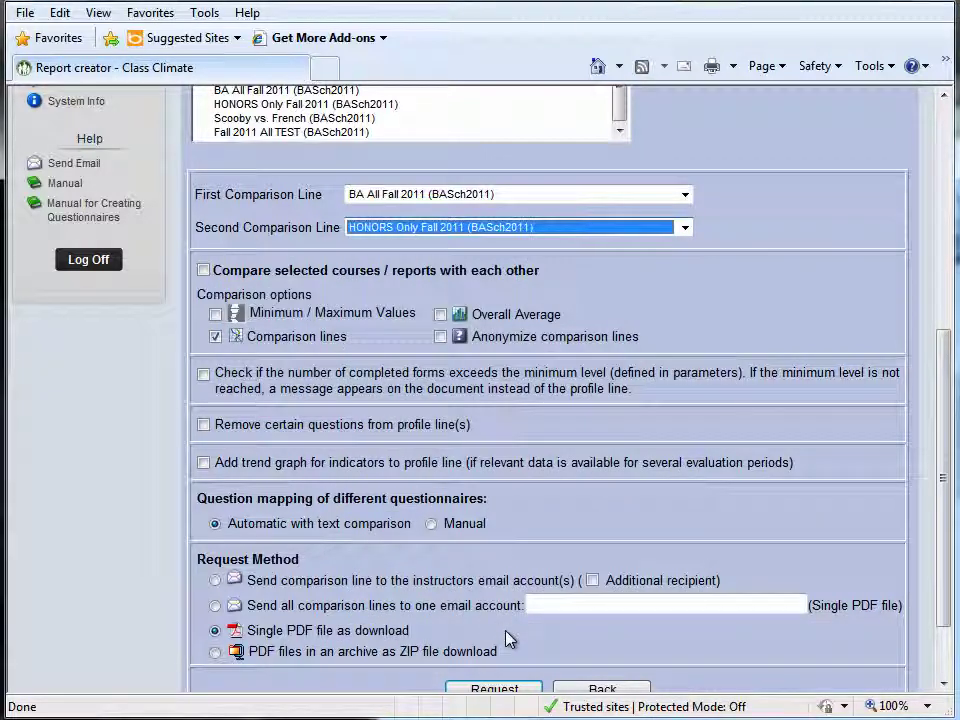
Step: Request the profile lines as a single PDF download, then open the file and review the course profiles
click(505, 629)
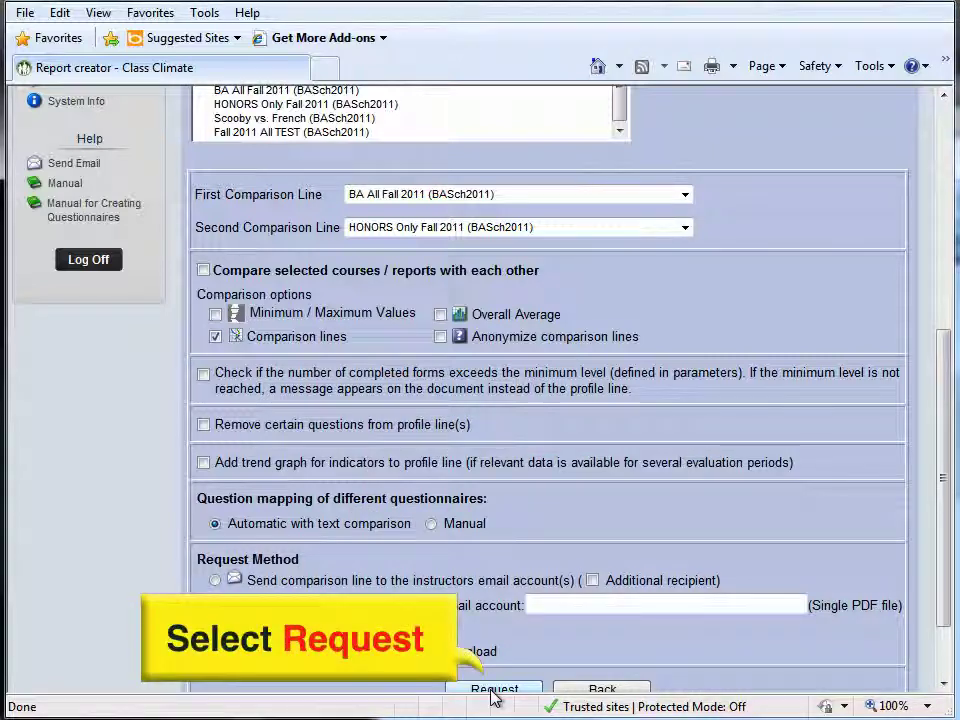
click(493, 691)
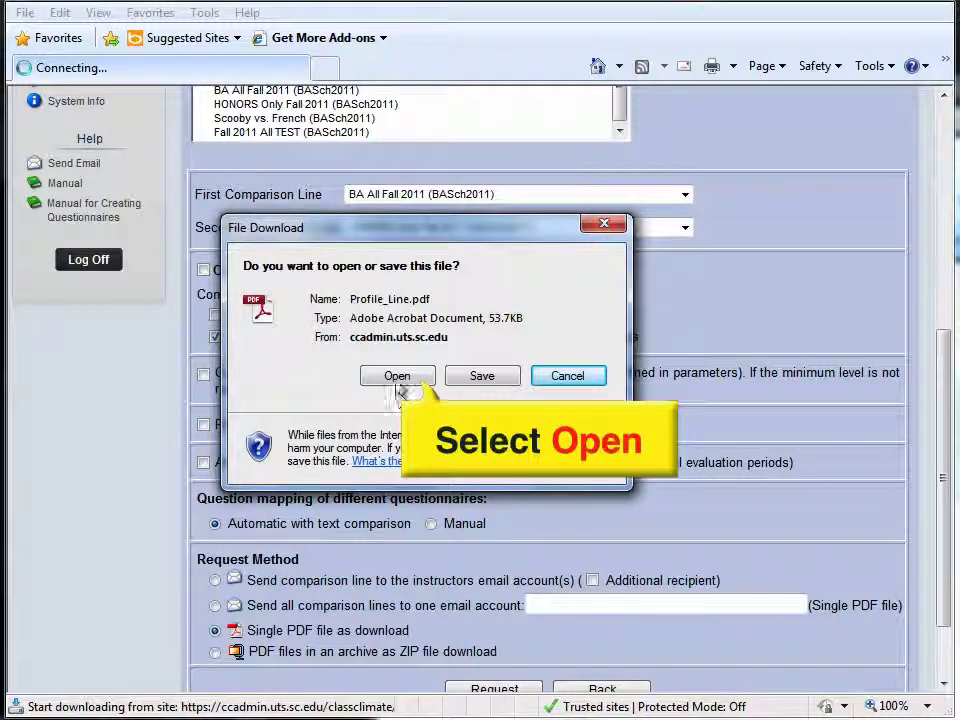
click(398, 380)
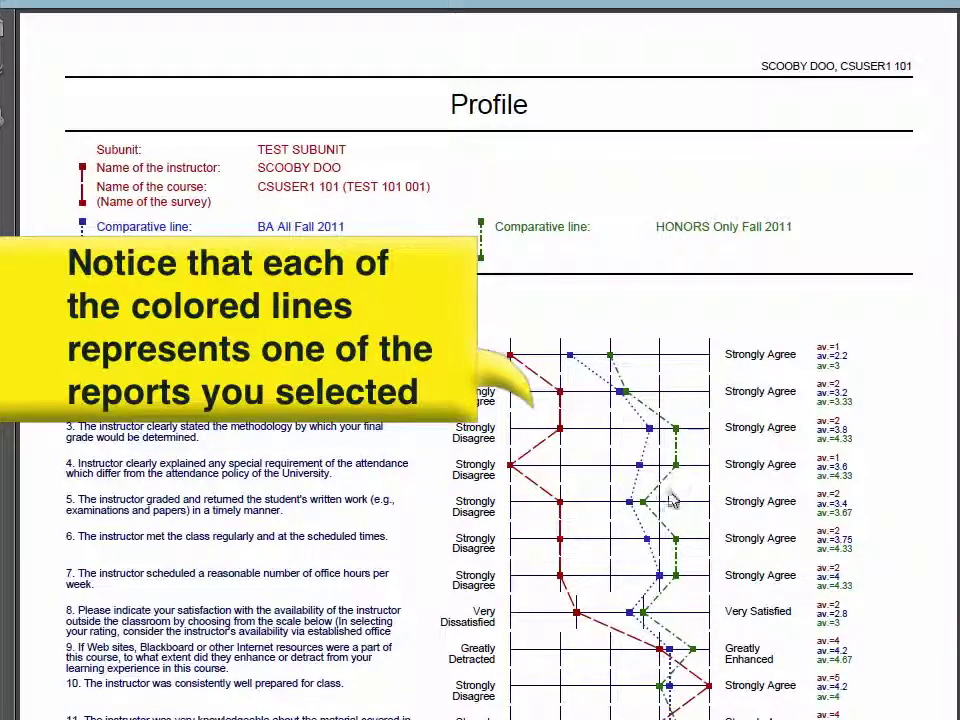
scroll(742, 512, down, 5)
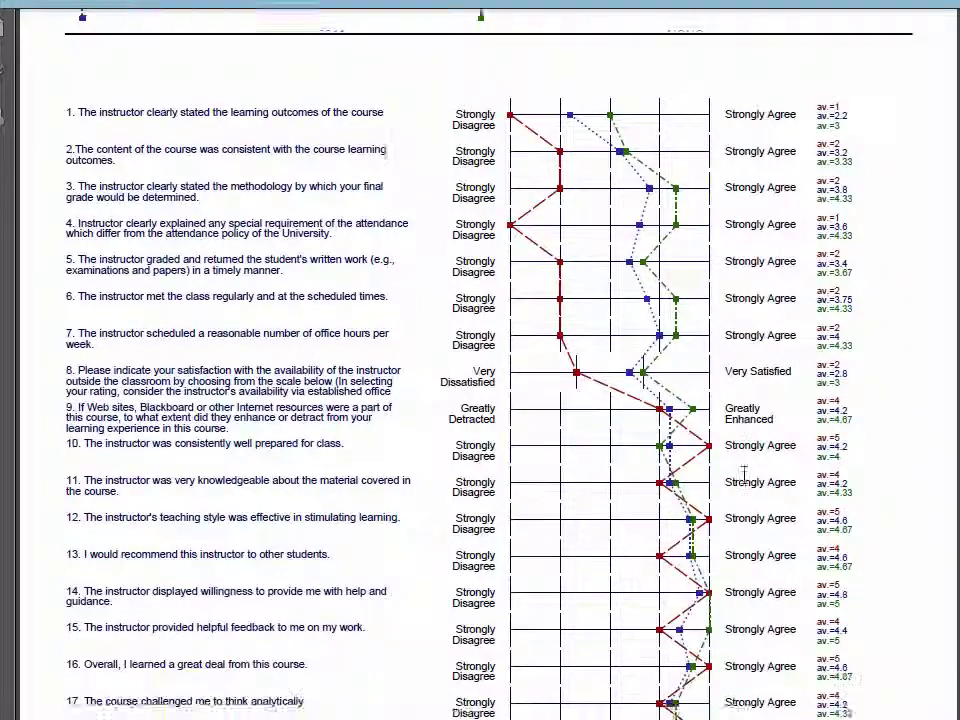
scroll(743, 475, down, 6)
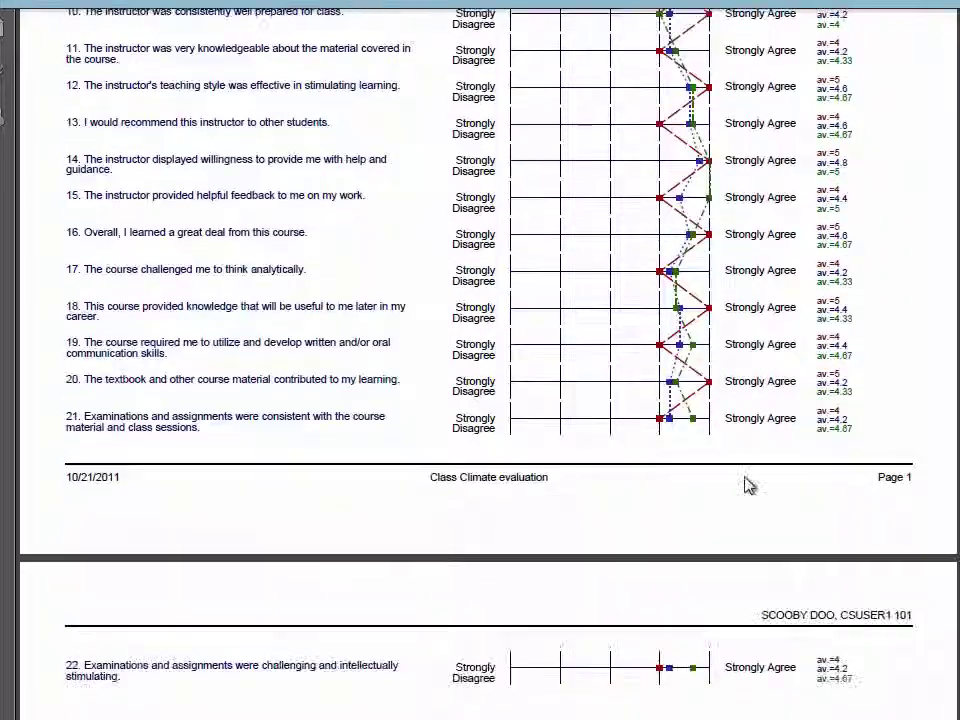
scroll(745, 485, down, 8)
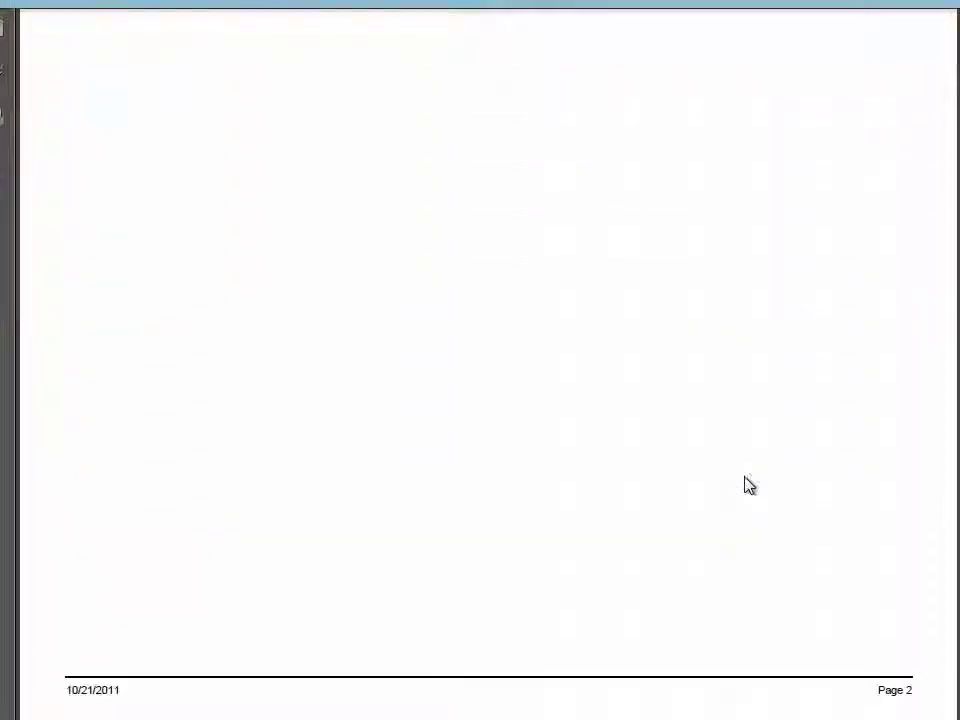
scroll(748, 485, down, 7)
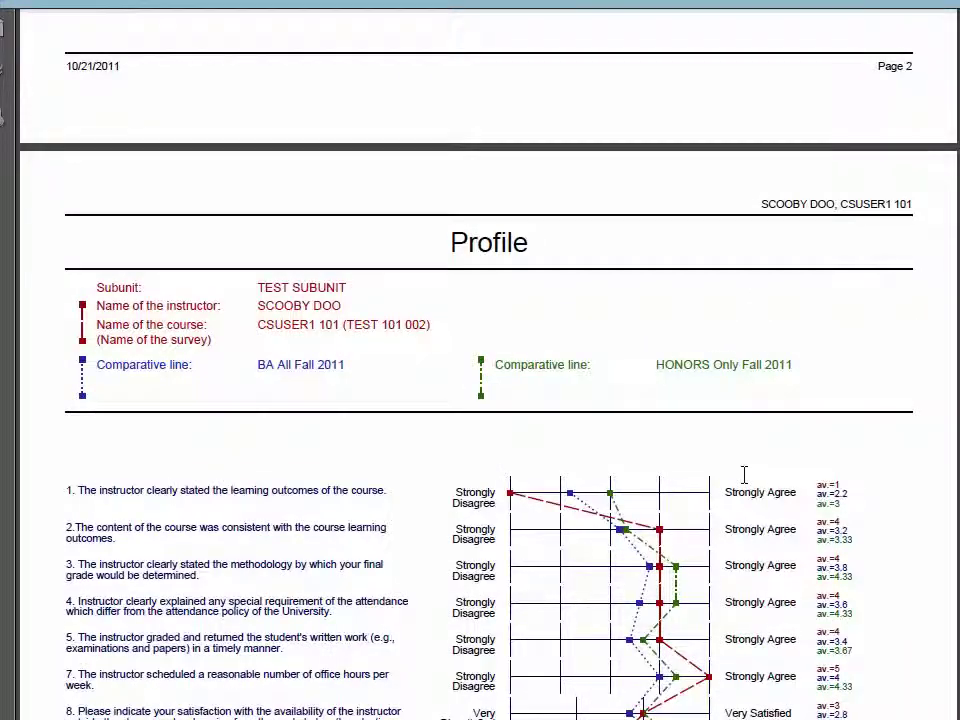
scroll(743, 475, down, 5)
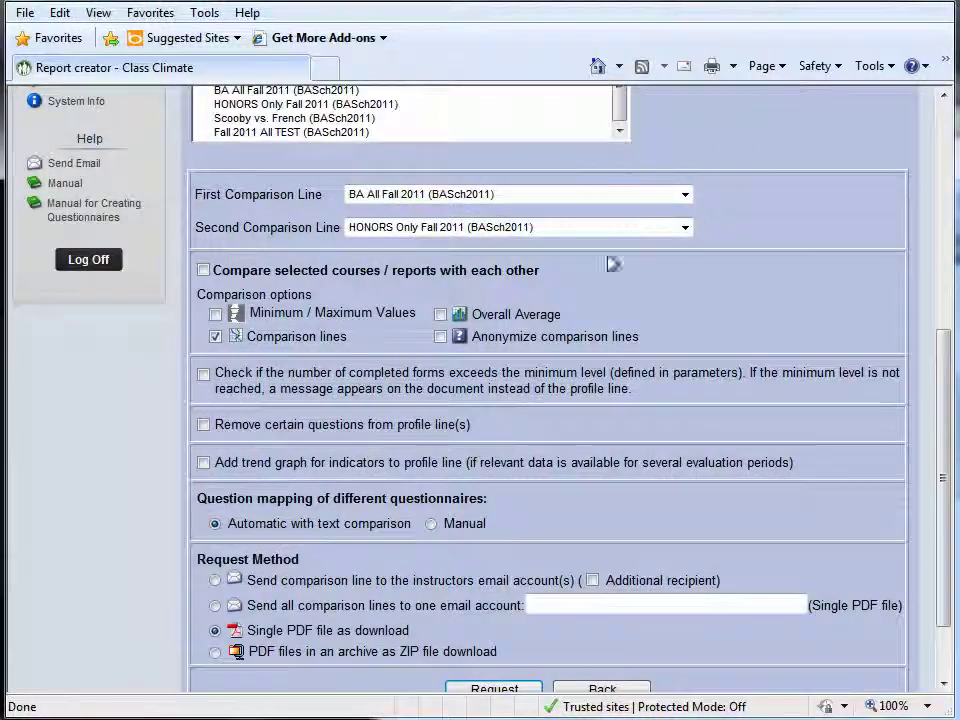
Step: Start an additional report for TEST SUBUNIT with survey period FALL 2011 and questionnaire BASch2011
scroll(300, 318, up, 8)
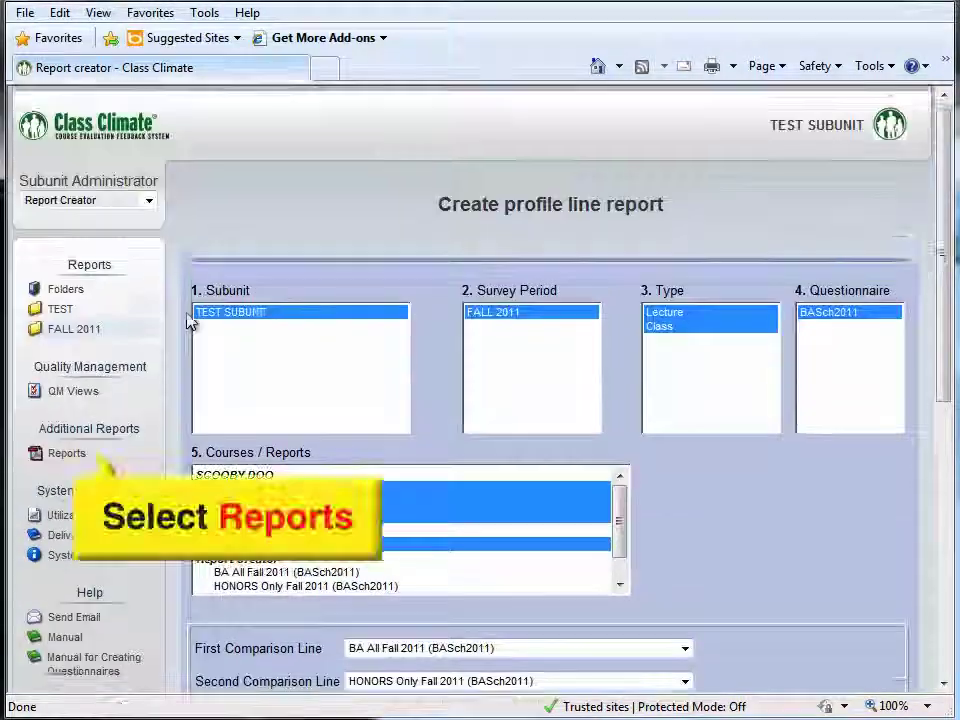
click(72, 457)
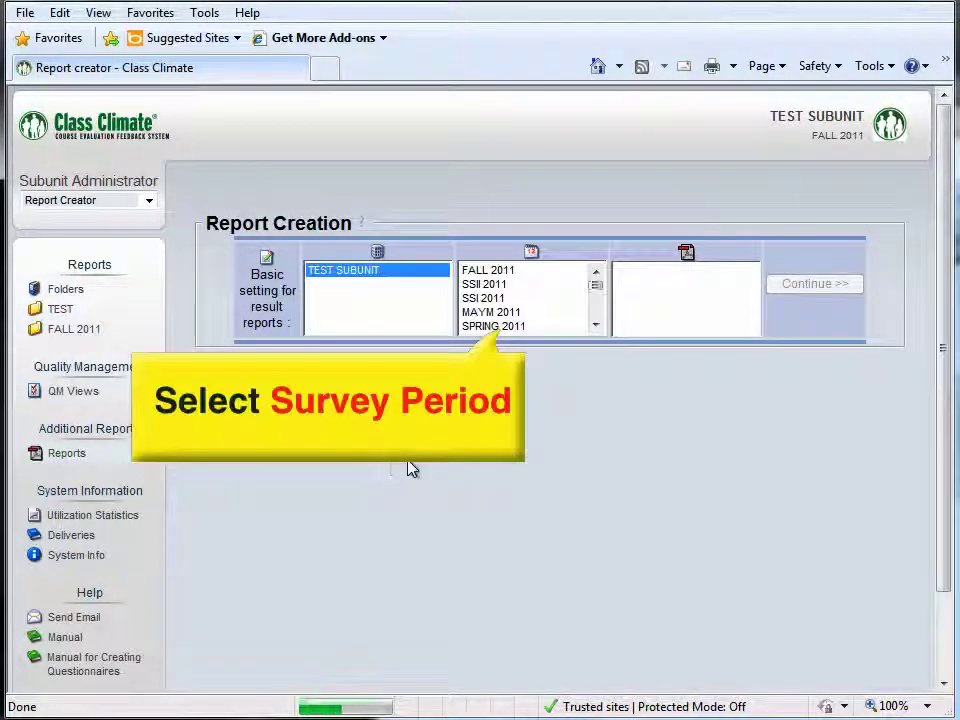
click(505, 272)
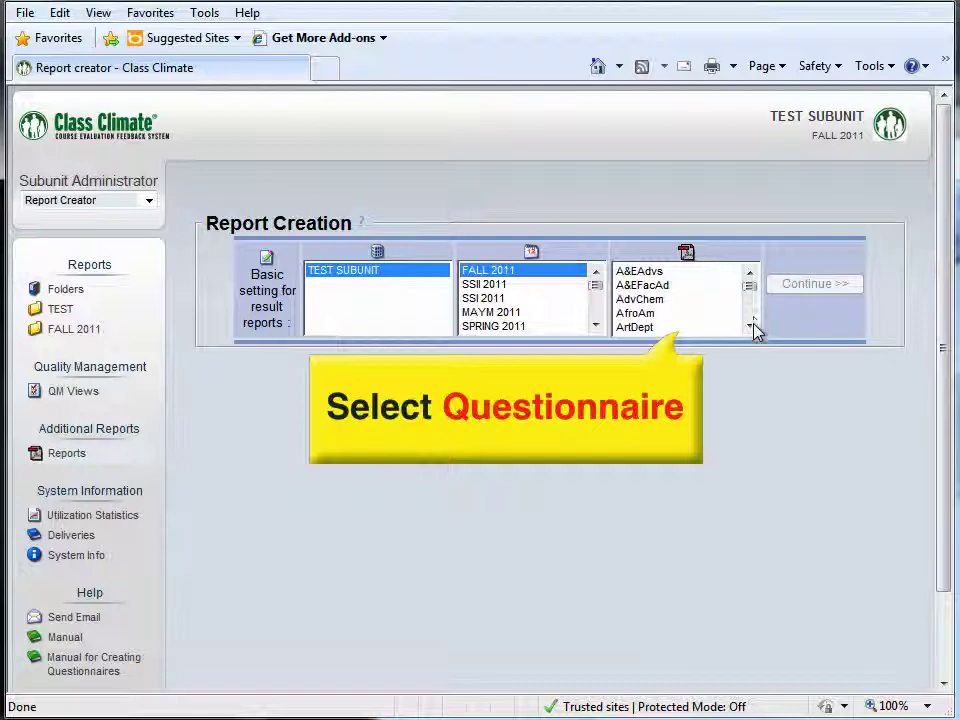
click(755, 326)
click(755, 326)
click(657, 288)
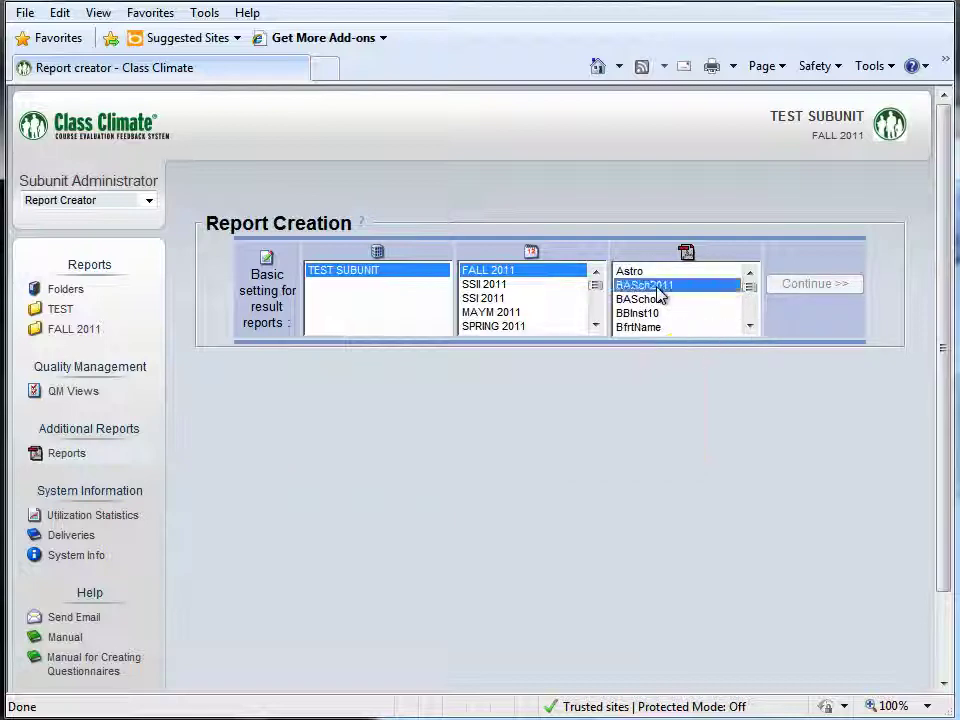
click(814, 285)
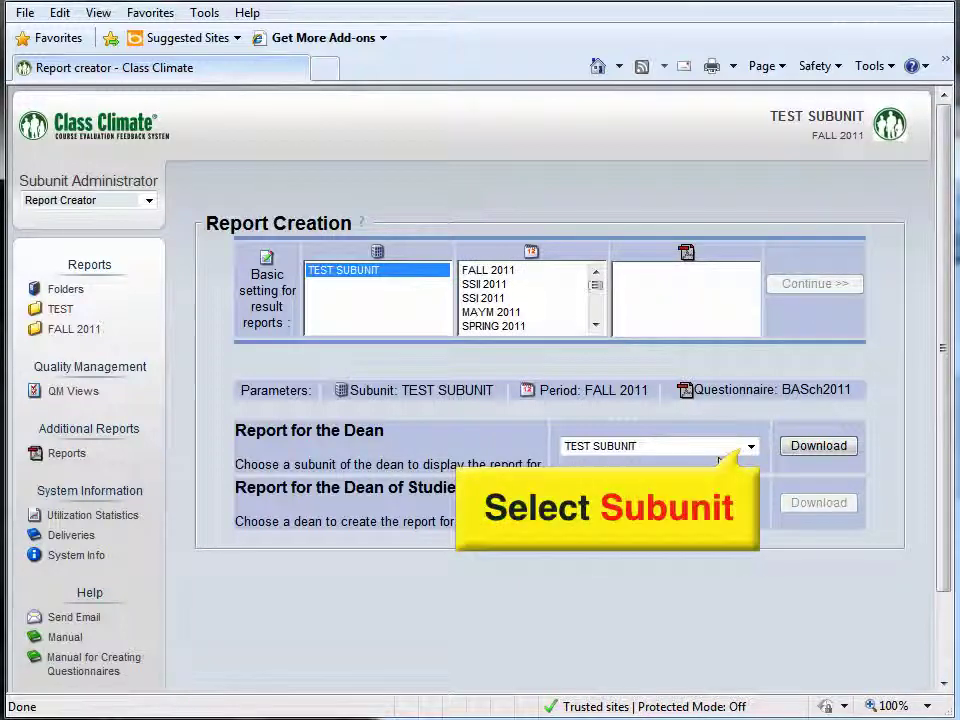
Step: Download the Report for the Dean for TEST SUBUNIT and open the PDF
click(751, 448)
click(750, 462)
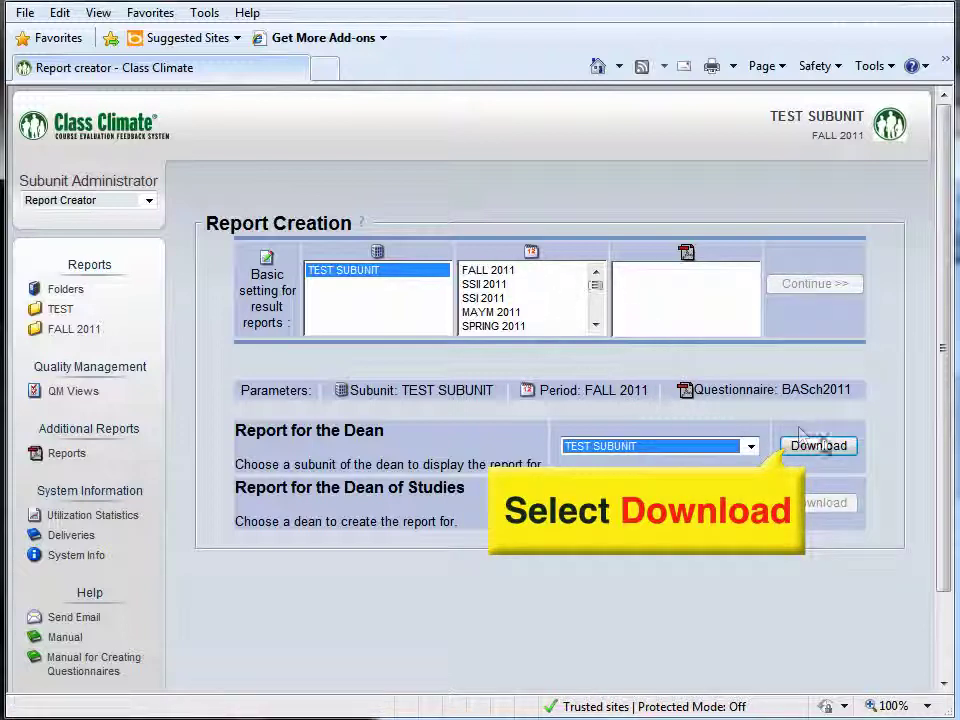
click(825, 447)
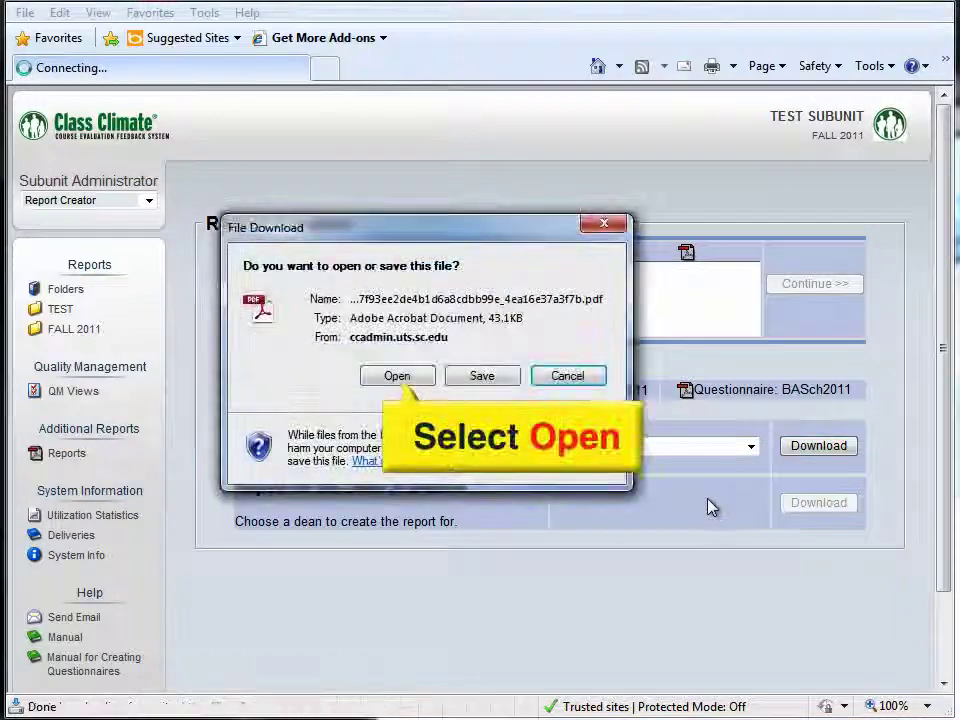
click(397, 376)
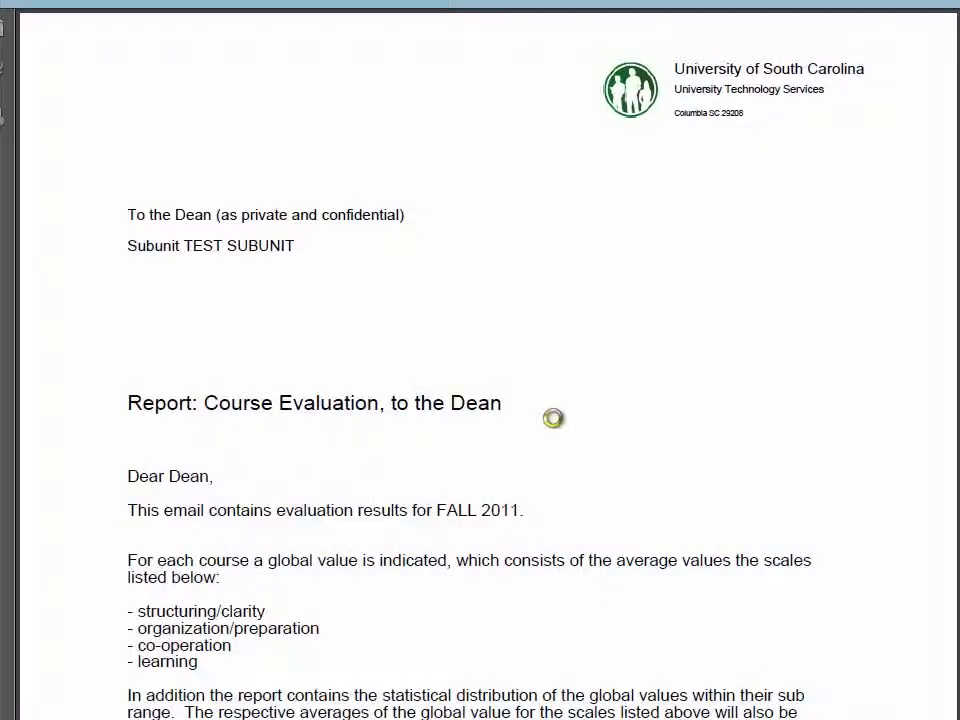
Step: Examine the dean's report, covering the distribution of subunit averages and the summary for each course and instructor
scroll(553, 420, down, 5)
scroll(553, 420, down, 6)
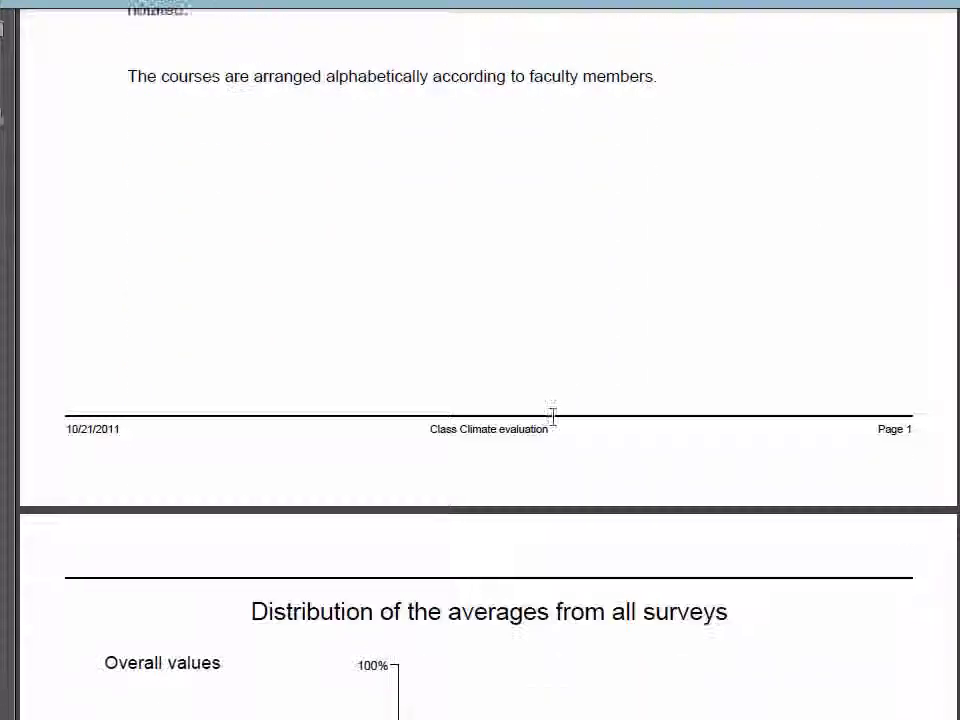
scroll(557, 427, down, 2)
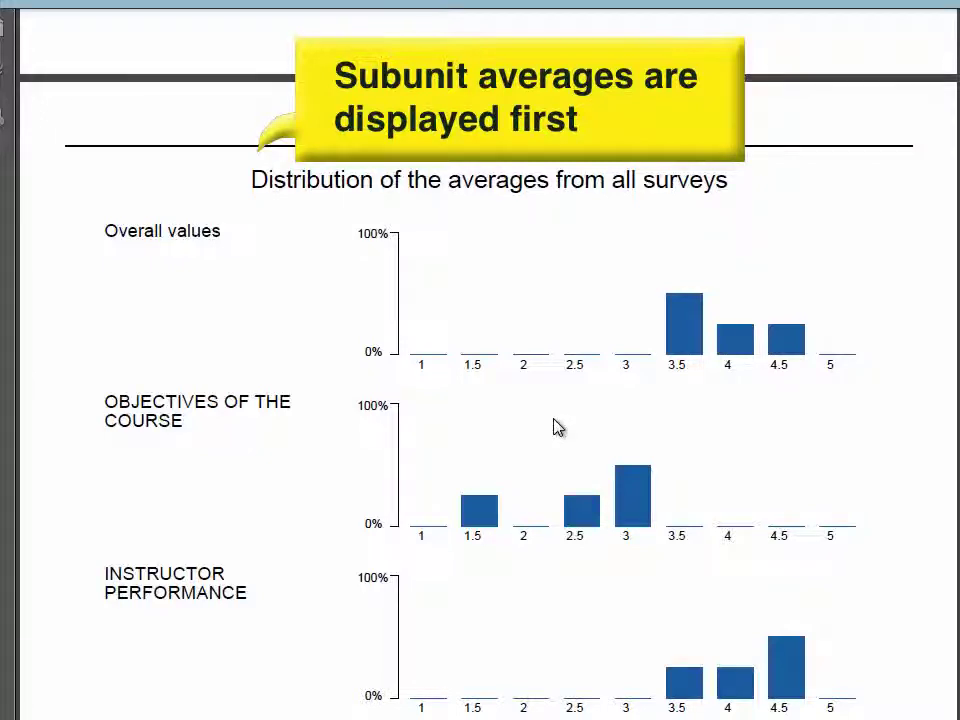
scroll(557, 427, down, 5)
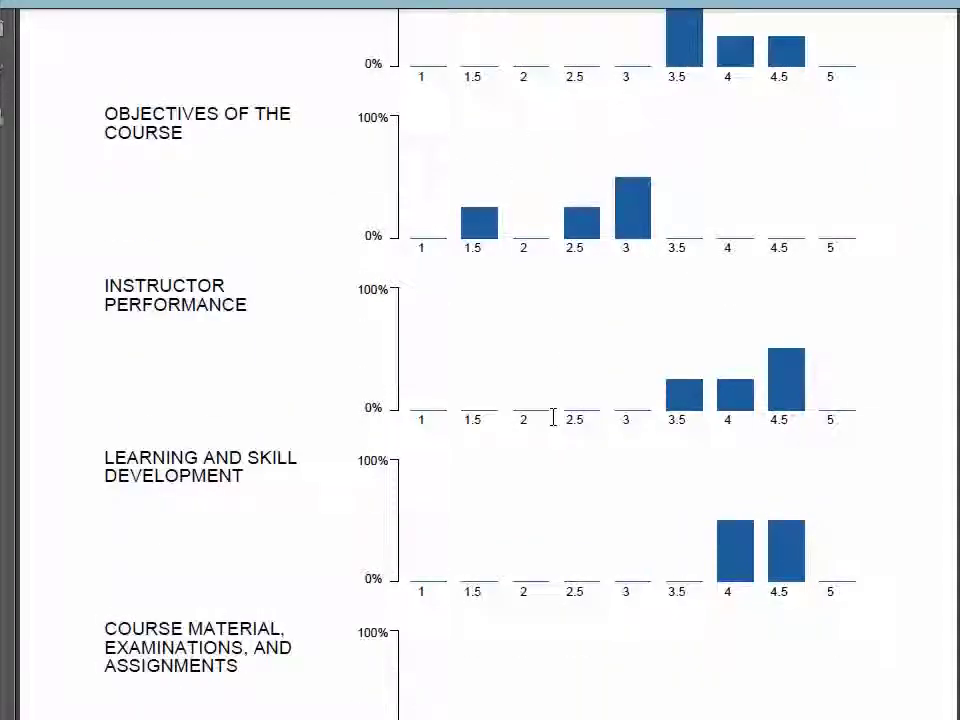
scroll(555, 420, down, 5)
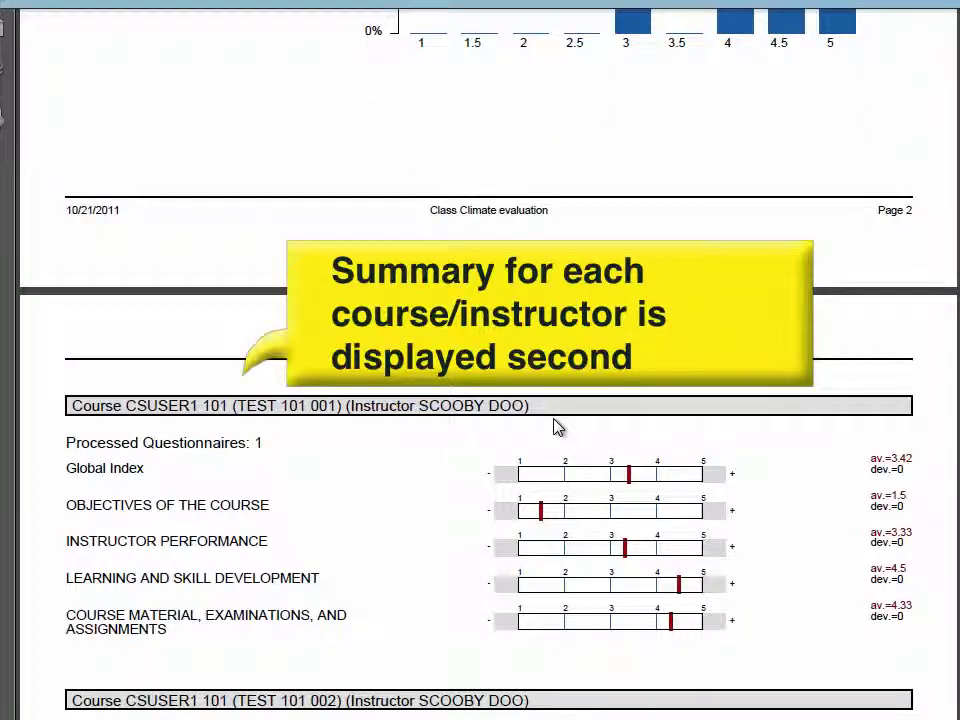
scroll(557, 427, down, 3)
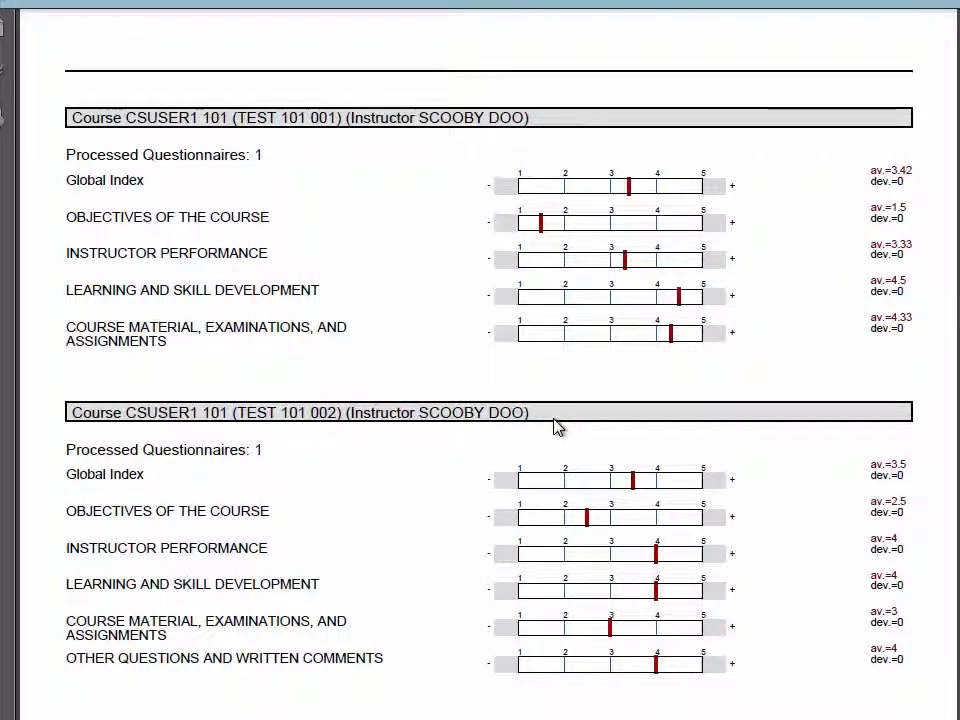
scroll(557, 427, down, 6)
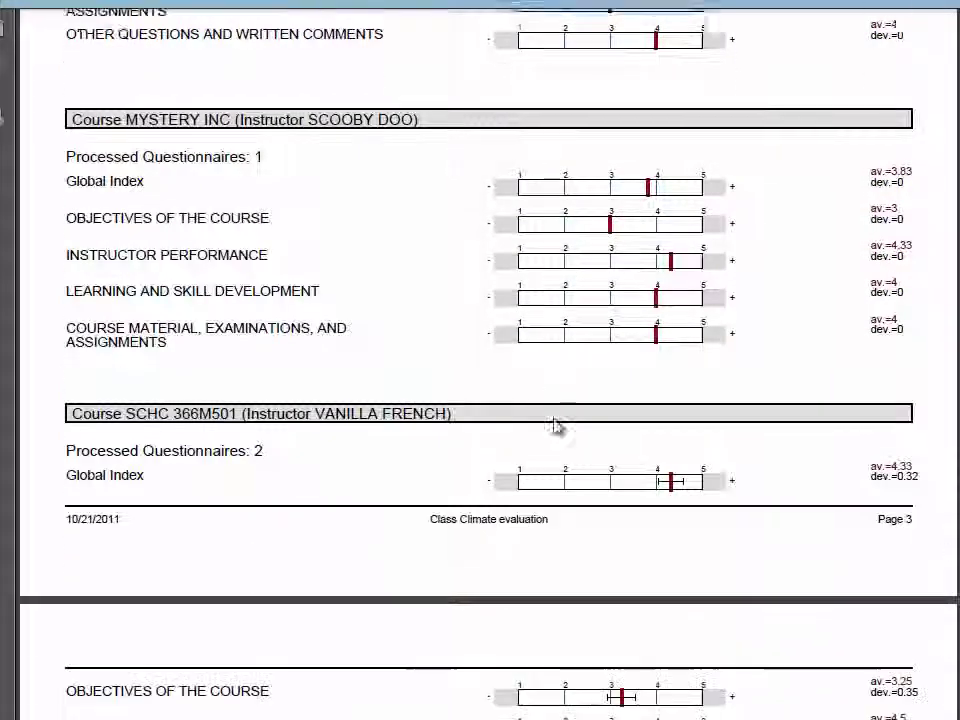
scroll(557, 427, down, 2)
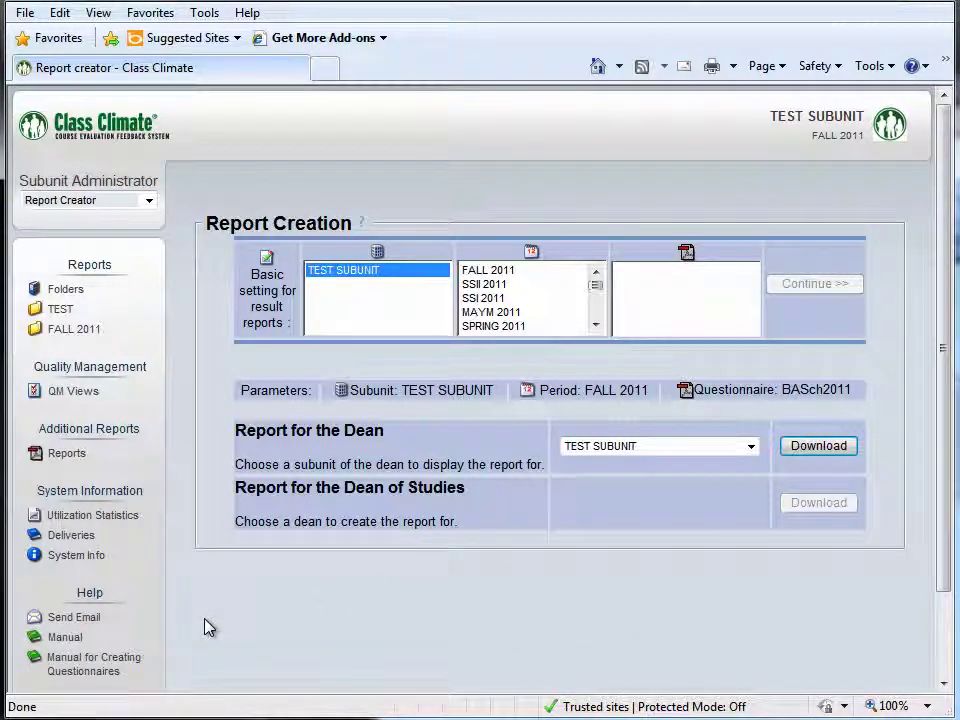
Step: Log off to end the Class Climate session
scroll(208, 627, down, 3)
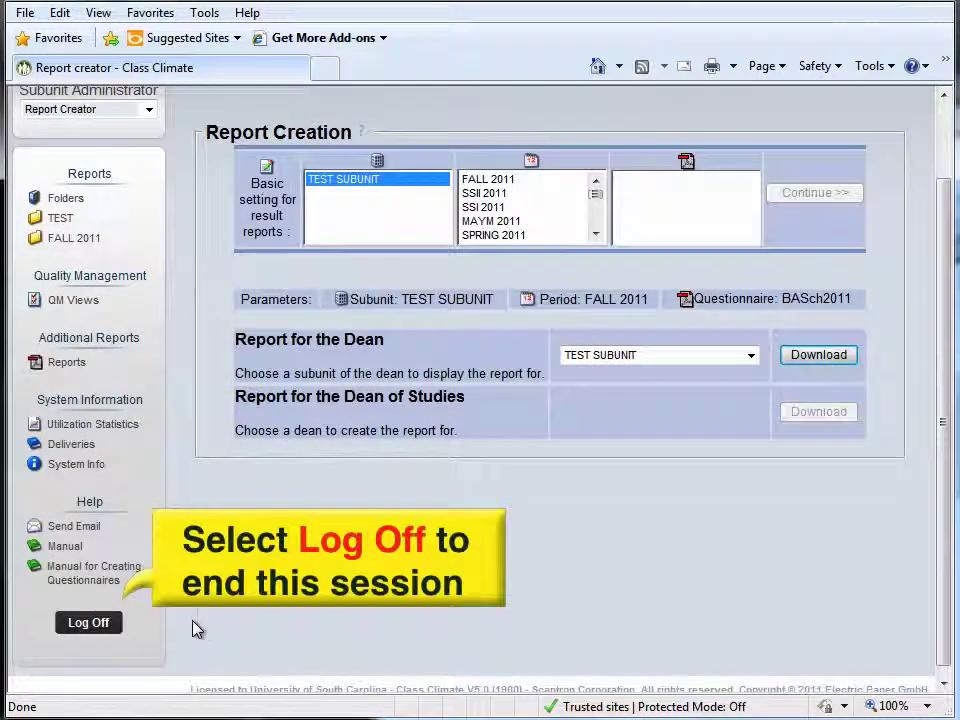
click(100, 624)
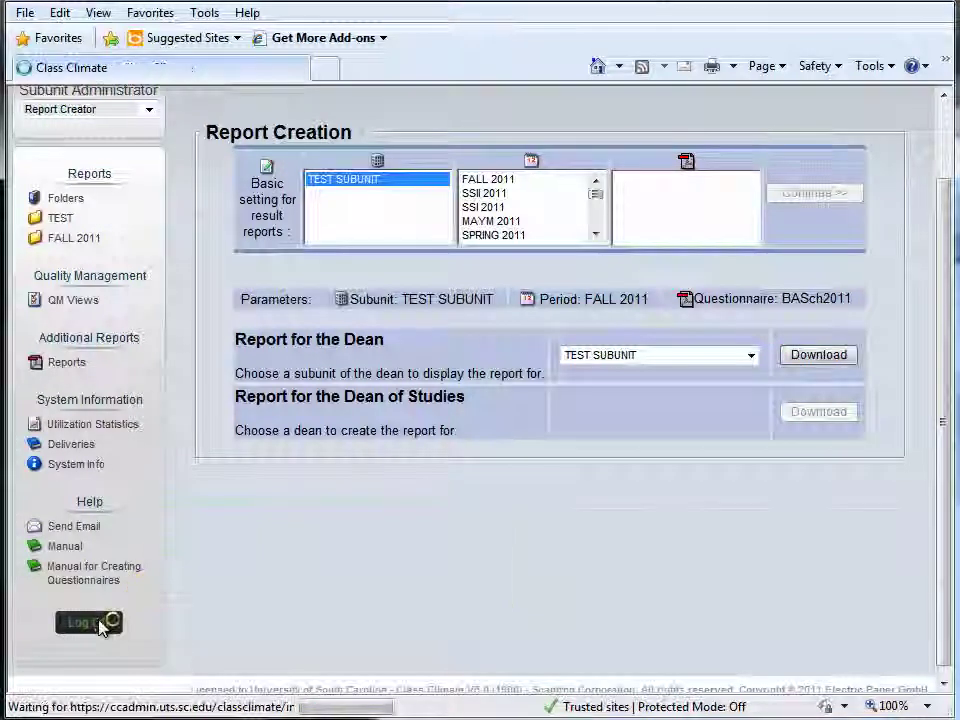